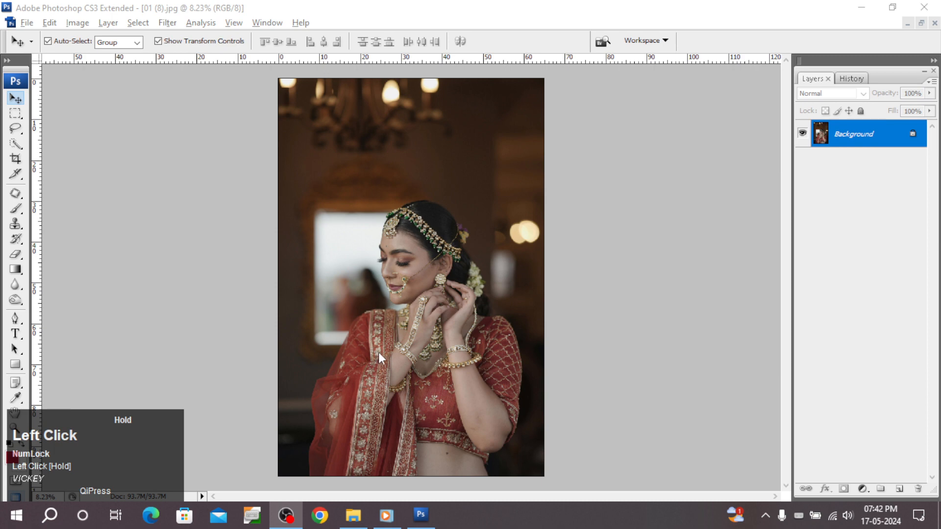
click(848, 518)
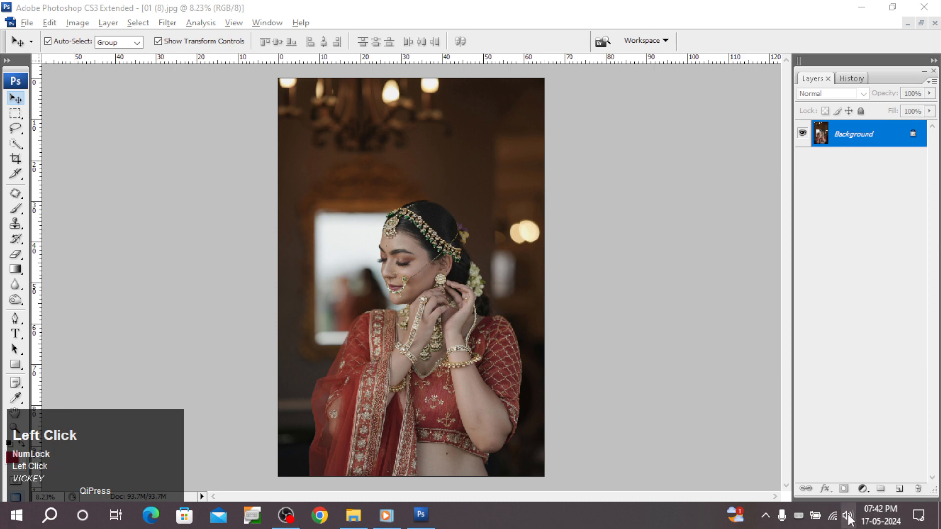
scroll(848, 518, down, 6)
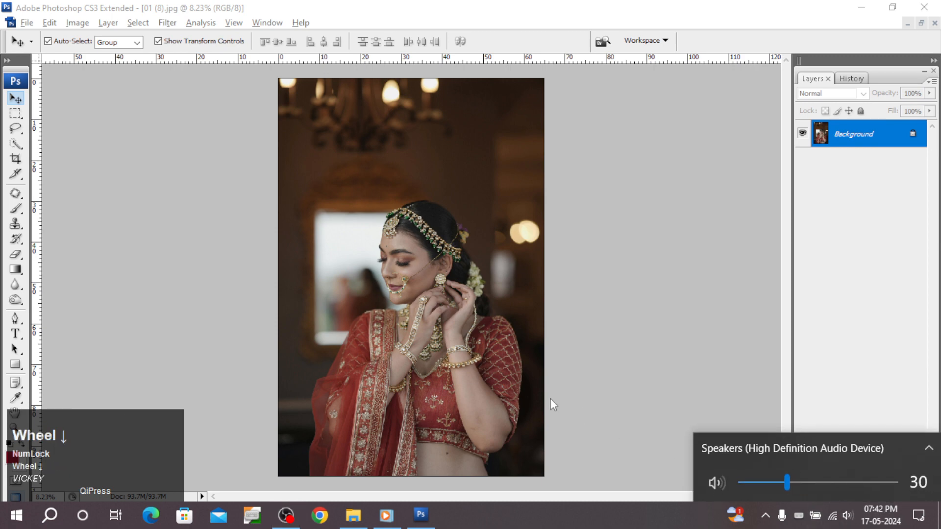
click(383, 349)
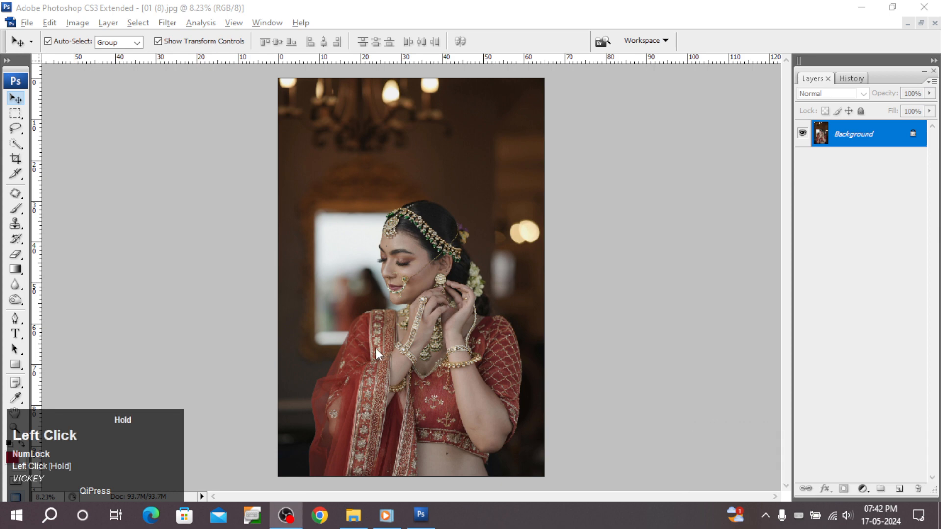
click(667, 6)
key(space)
right_click(491, 243)
click(510, 253)
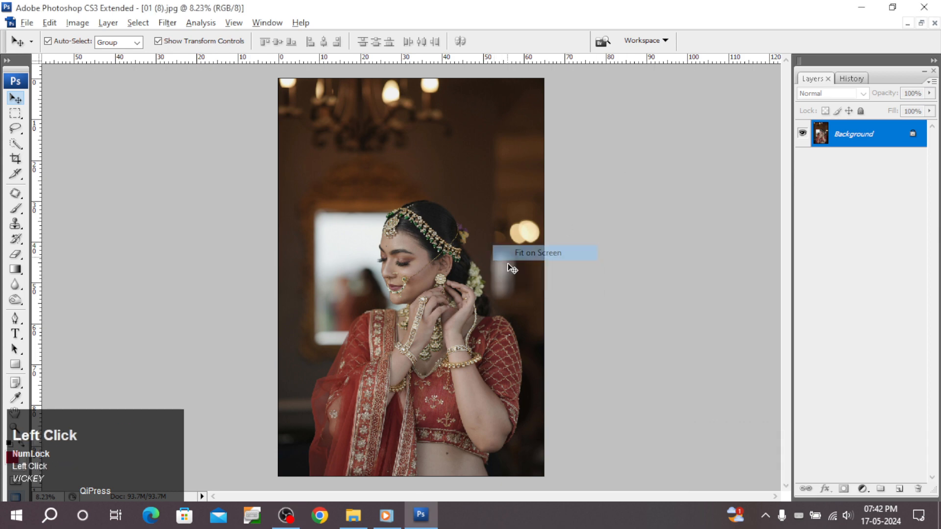
key(space)
drag(330, 195, 509, 368)
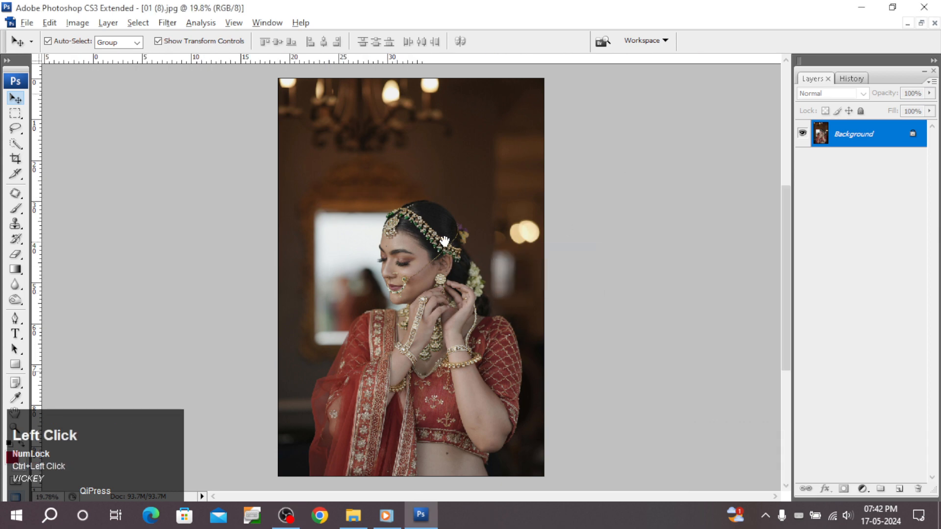
right_click(443, 230)
click(466, 240)
Duplicate the Background layer as "01" and turn off the display of transform controls
right_click(866, 142)
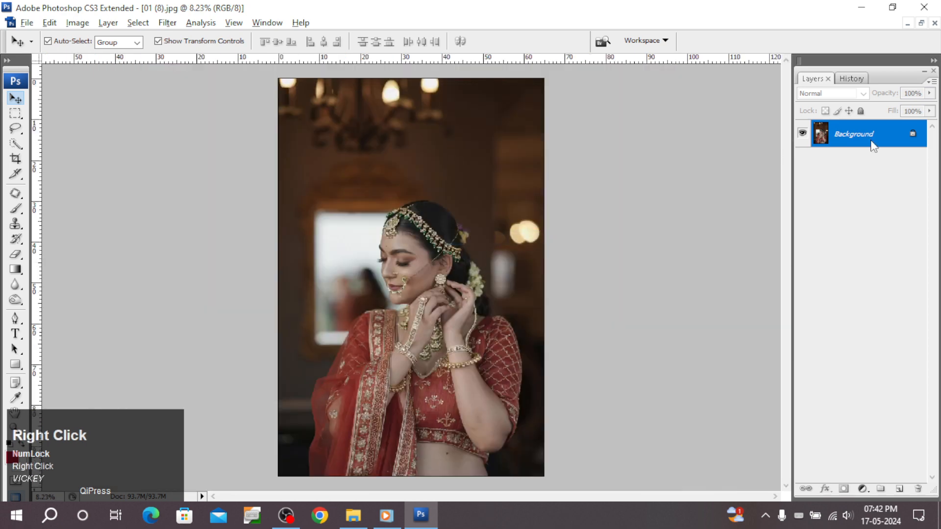
click(862, 165)
text(0)
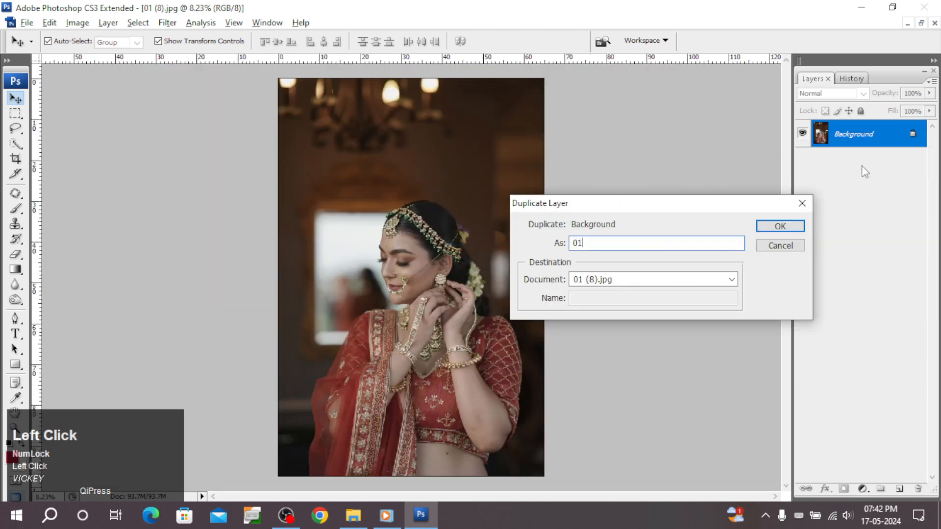
text(1)
key(Return)
key(ctrl+minus)
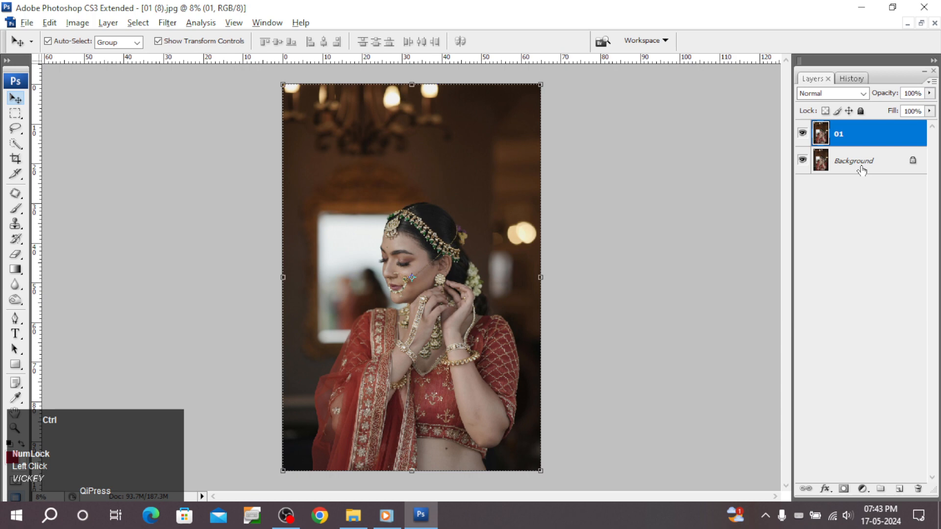
click(174, 42)
drag(334, 191, 499, 345)
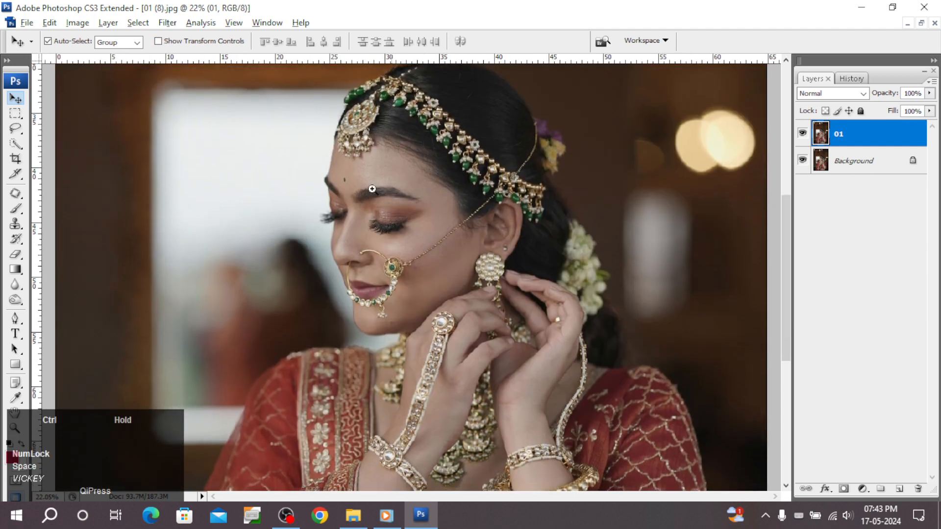
drag(246, 109, 599, 371)
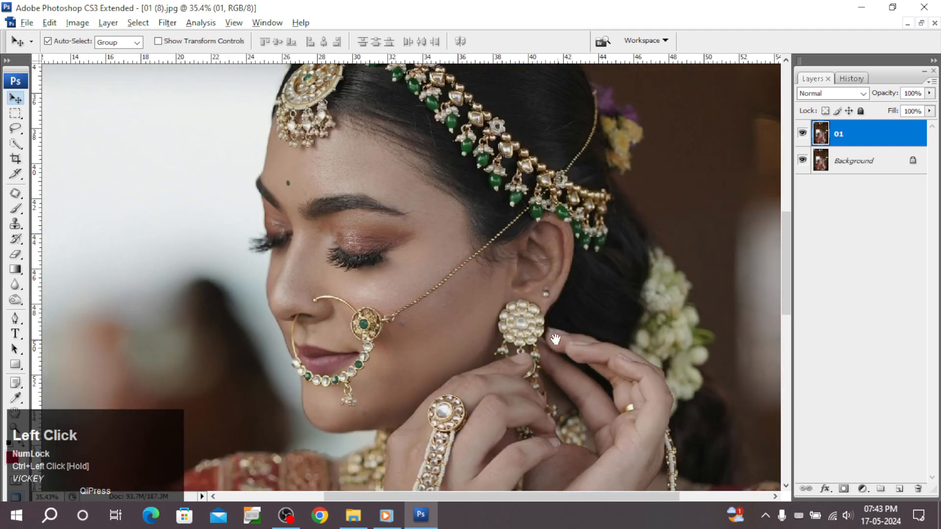
mouse_move(510, 280)
mouse_down()
mouse_move(509, 267)
mouse_move(507, 275)
mouse_up()
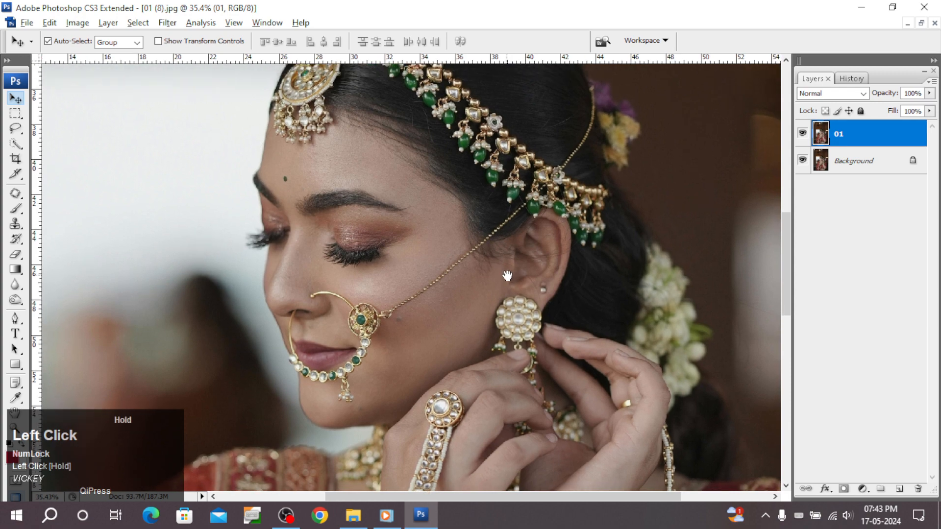
click(77, 23)
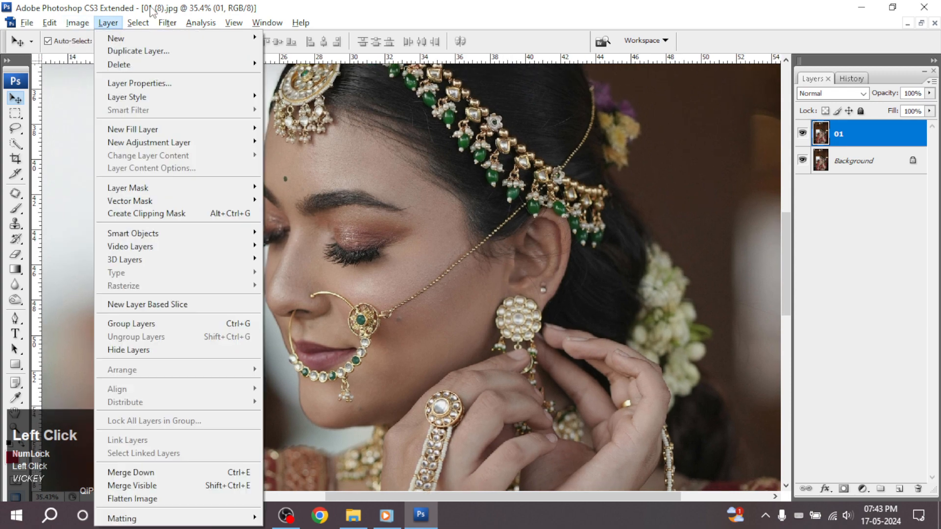
double_click(152, 8)
click(166, 27)
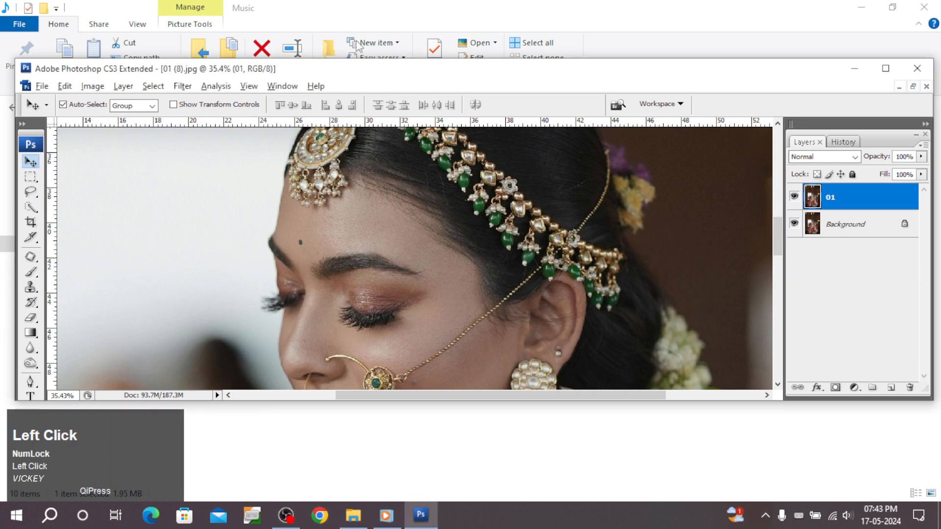
double_click(358, 76)
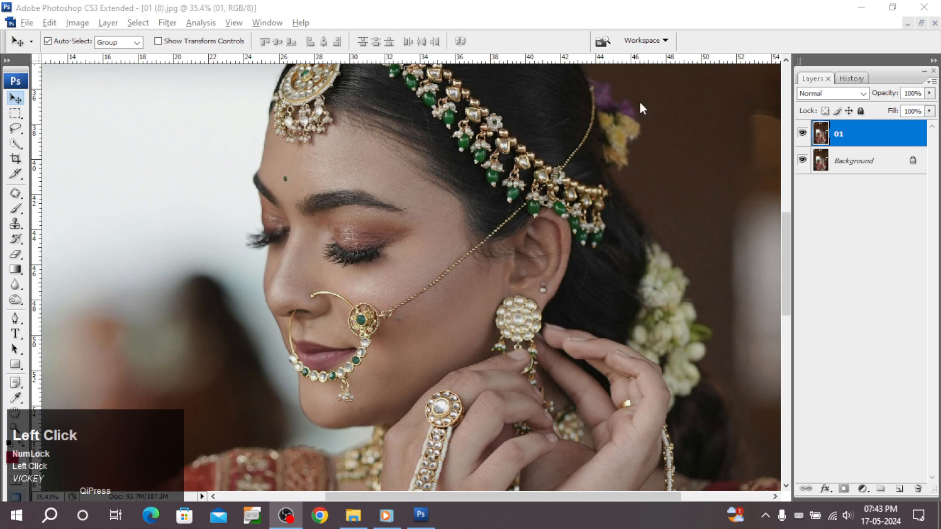
click(730, 6)
Apply Auto Levels and Auto Contrast to the duplicate layer 01
drag(393, 278, 548, 328)
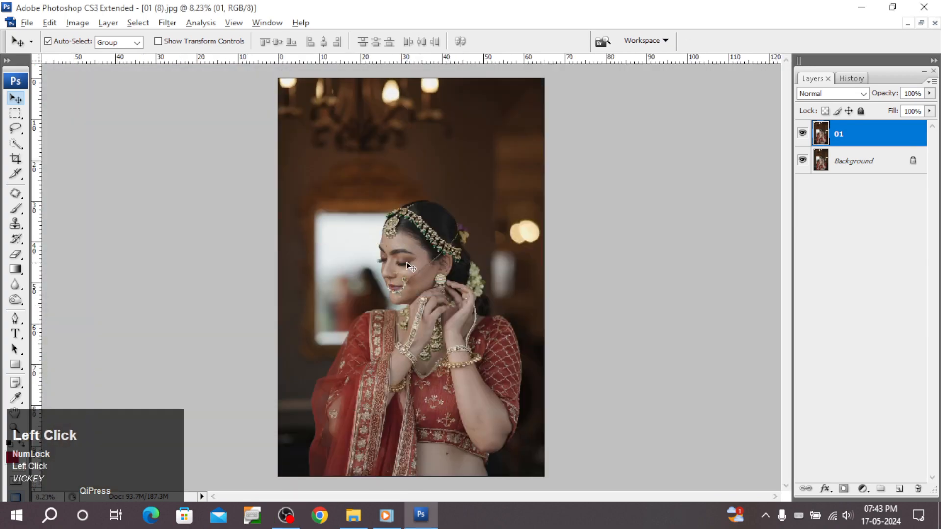
drag(343, 207, 498, 337)
key(alt)
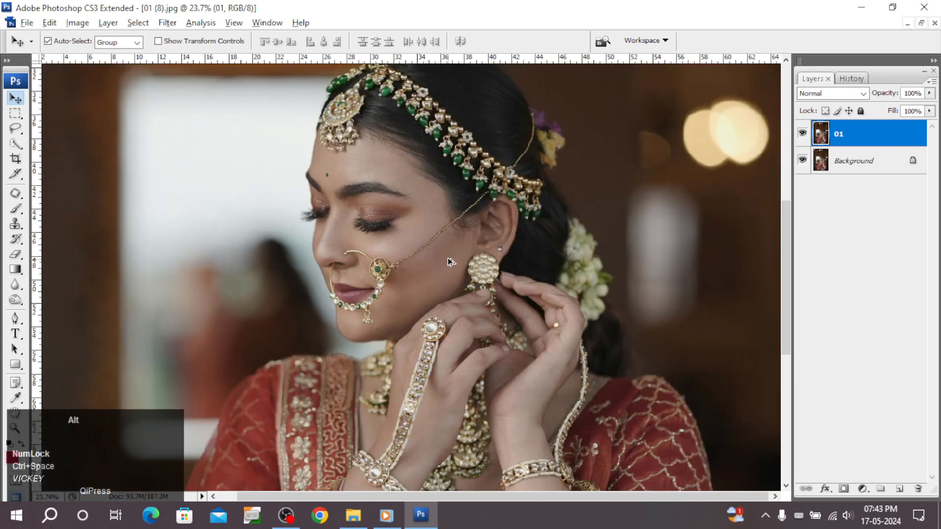
key(space)
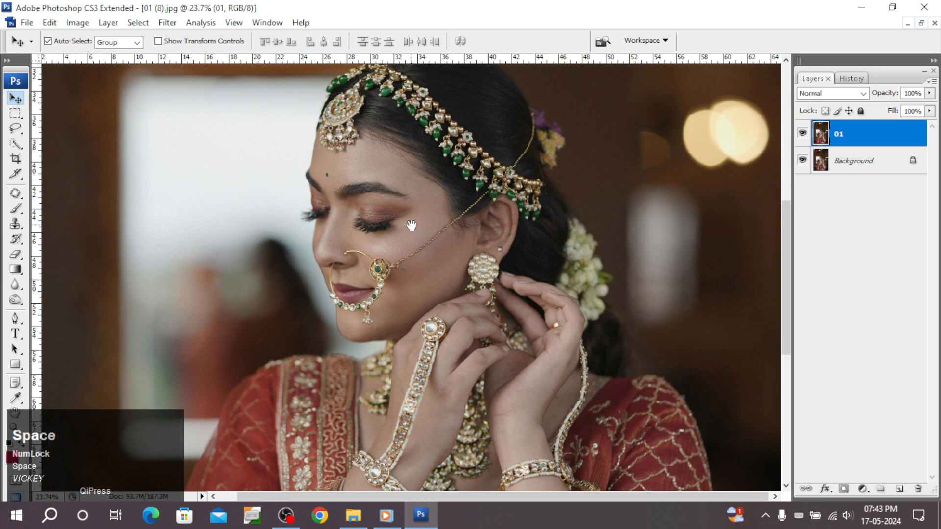
drag(410, 217, 407, 237)
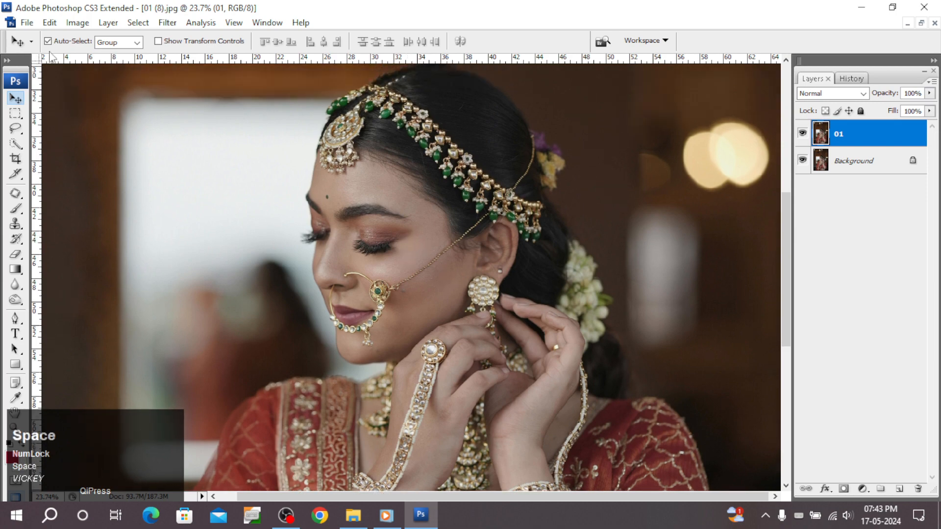
click(77, 23)
mouse_move(140, 57)
click(235, 70)
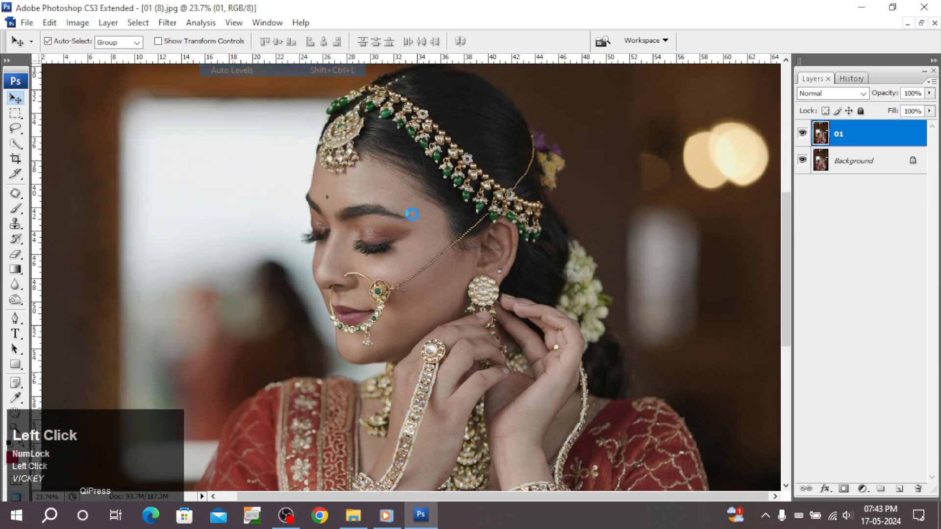
click(77, 23)
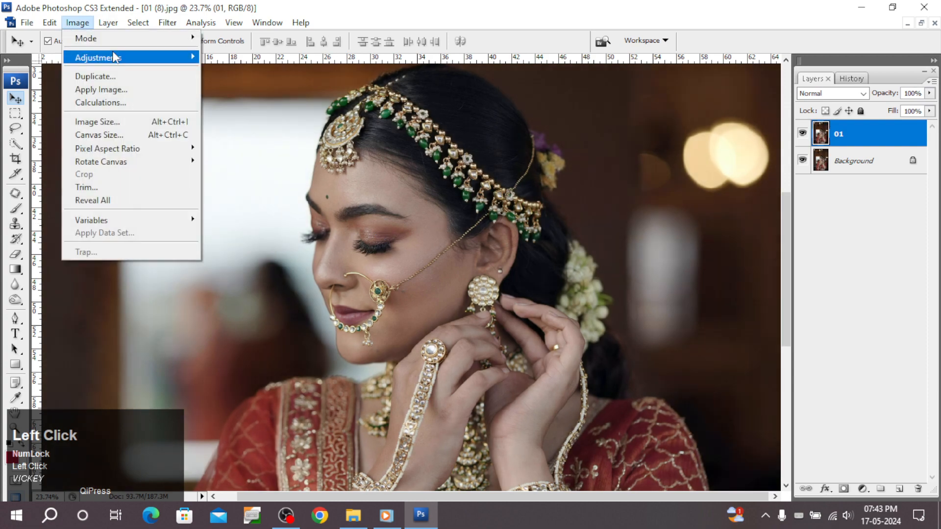
mouse_move(118, 55)
click(245, 83)
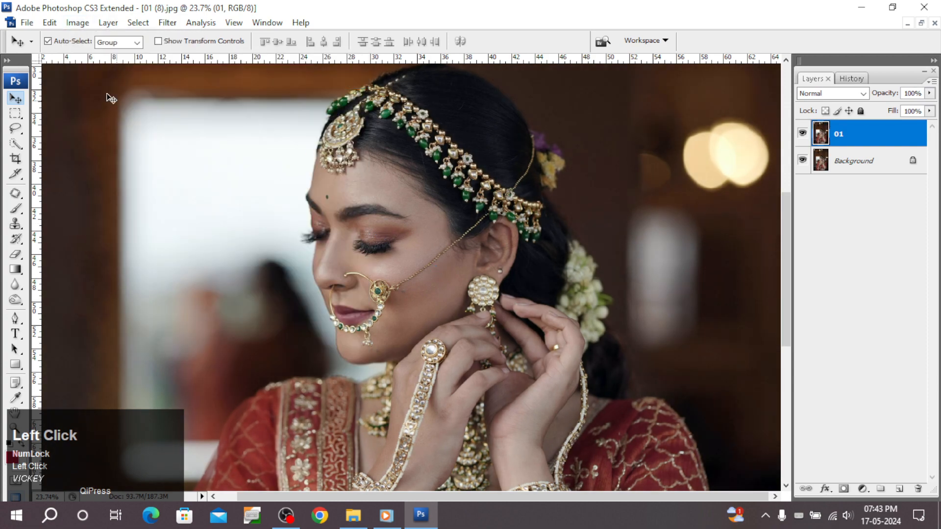
Try Auto Color on layer 01, and undo it after checking the whole photo
click(78, 22)
mouse_move(123, 57)
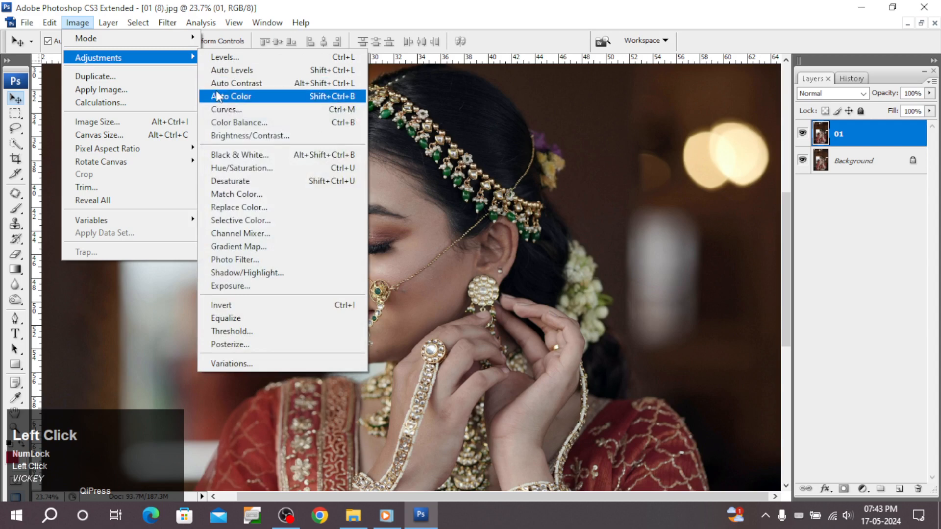
click(251, 97)
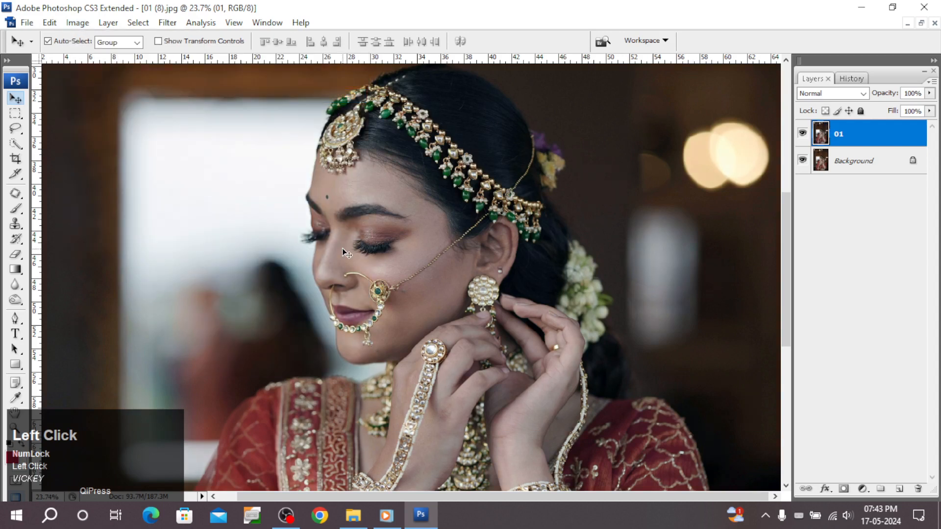
key(space)
right_click(384, 282)
click(403, 292)
key(ctrl+alt+z)
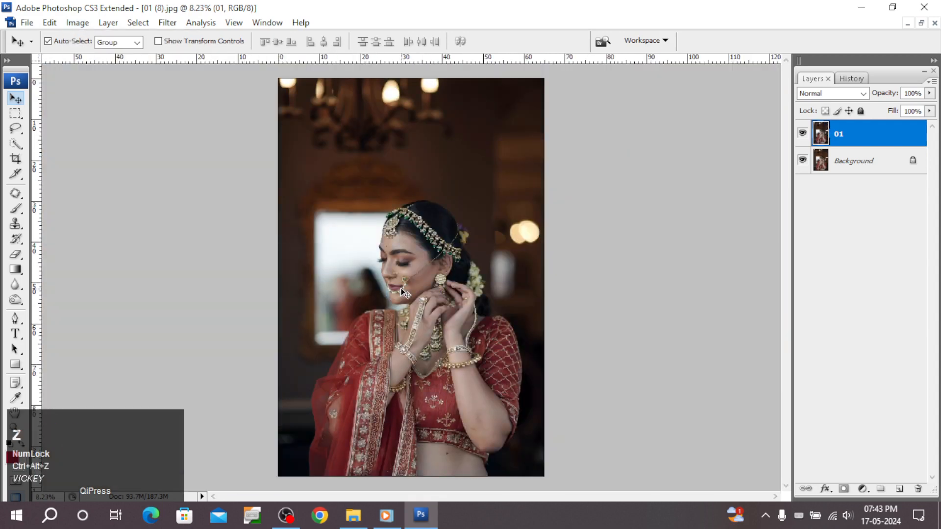
Open the Photo Filter adjustment for layer 01 and compare the photo with Preserve Luminosity off and on
drag(340, 198, 505, 388)
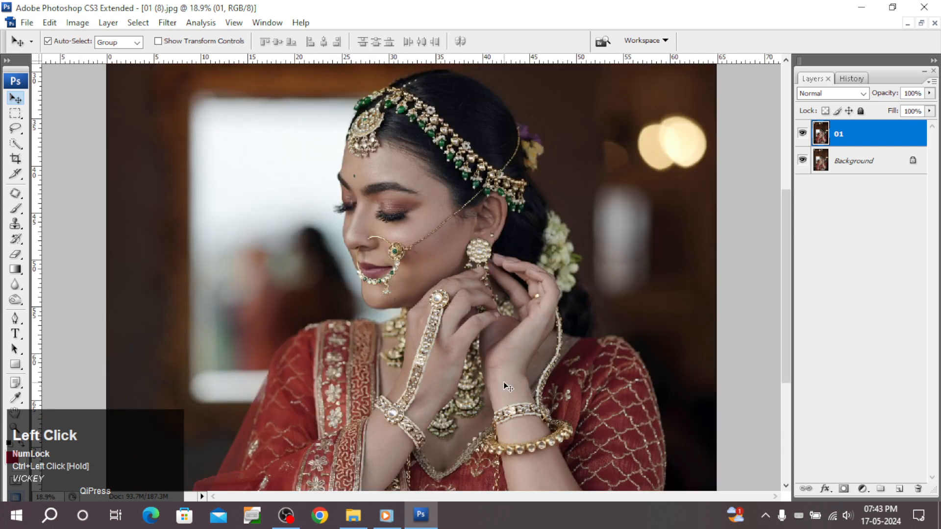
key(alt+i)
key(a)
key(f)
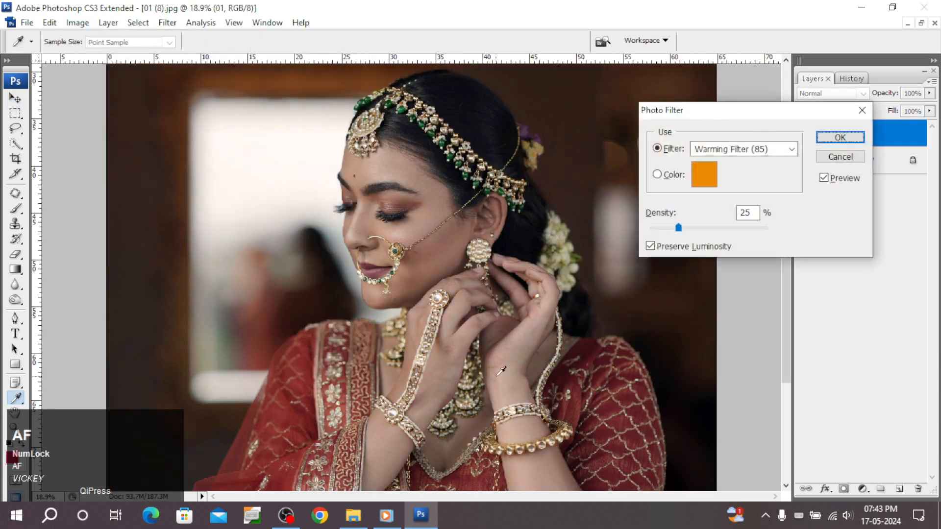
click(718, 149)
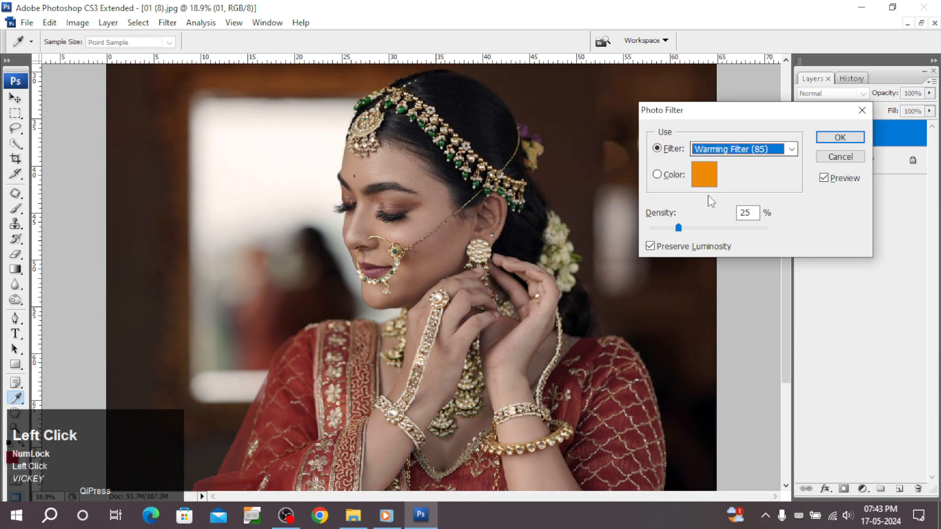
click(687, 249)
click(687, 249)
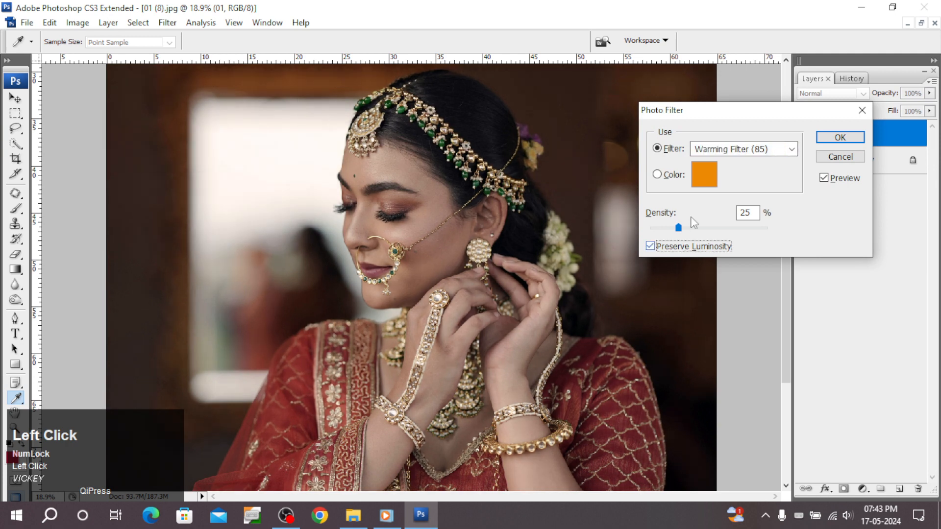
Preview the Photo Filter presets on the portrait, from the warming and cooling filters to Red, Orange, Magenta and Underwater
double_click(702, 151)
scroll(702, 151, down, 4)
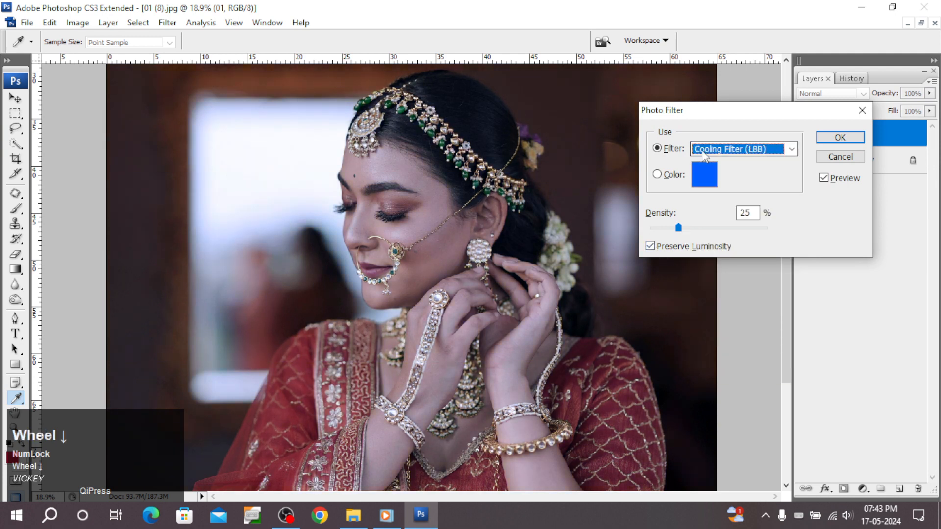
scroll(703, 155, down, 3)
scroll(703, 155, up, 1)
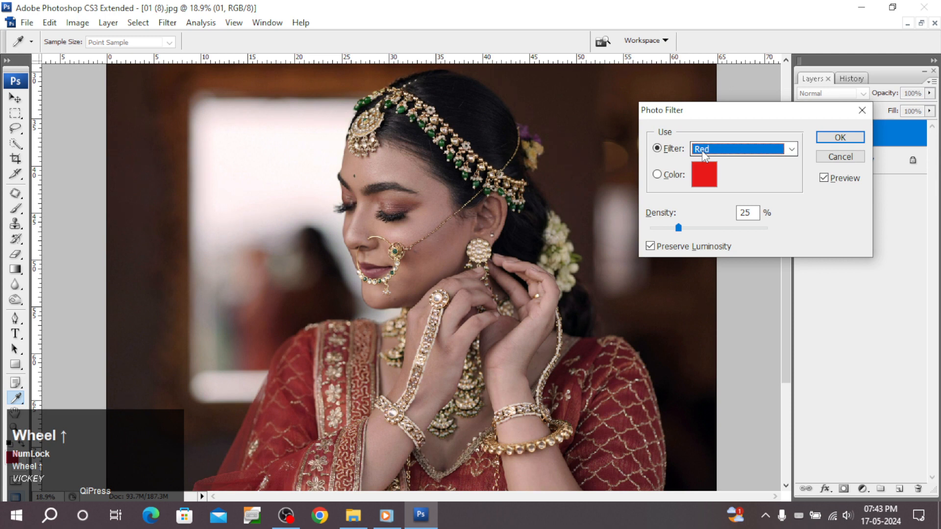
scroll(704, 156, up, 6)
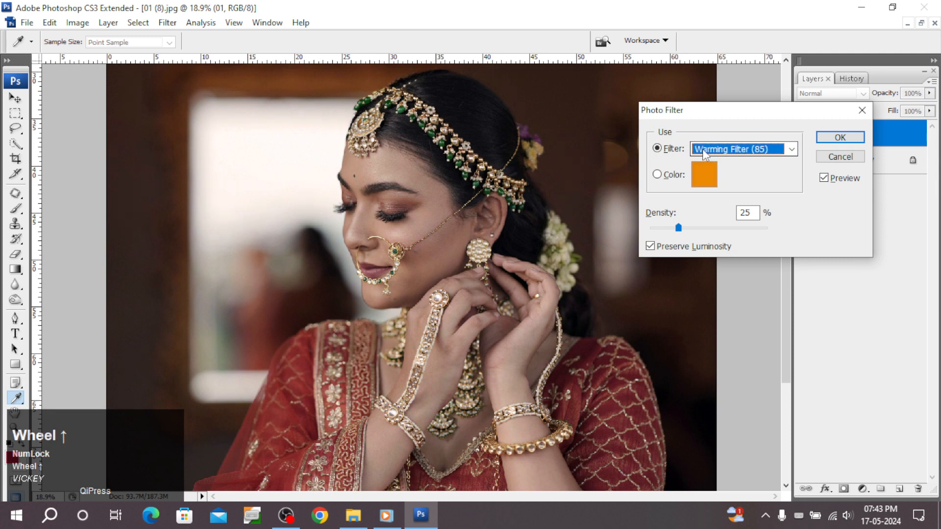
click(704, 155)
click(705, 155)
scroll(751, 151, down, 1)
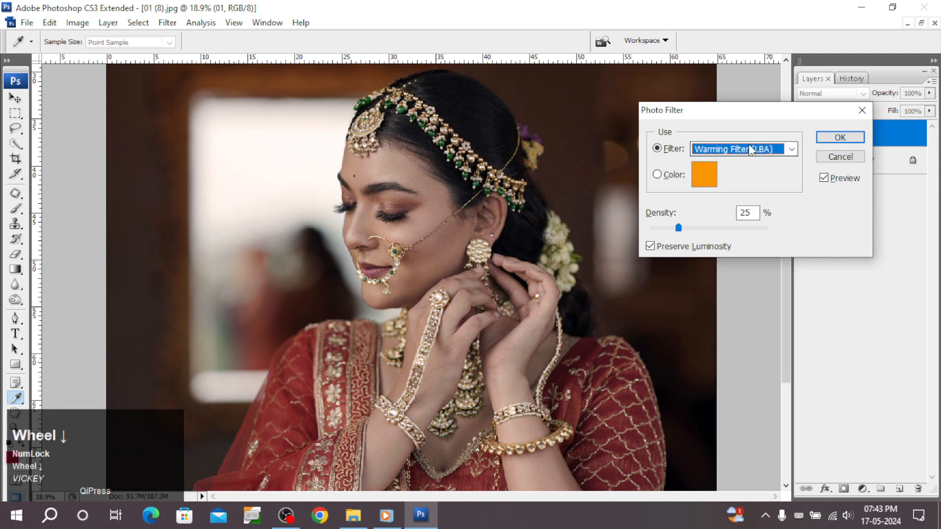
scroll(751, 151, down, 6)
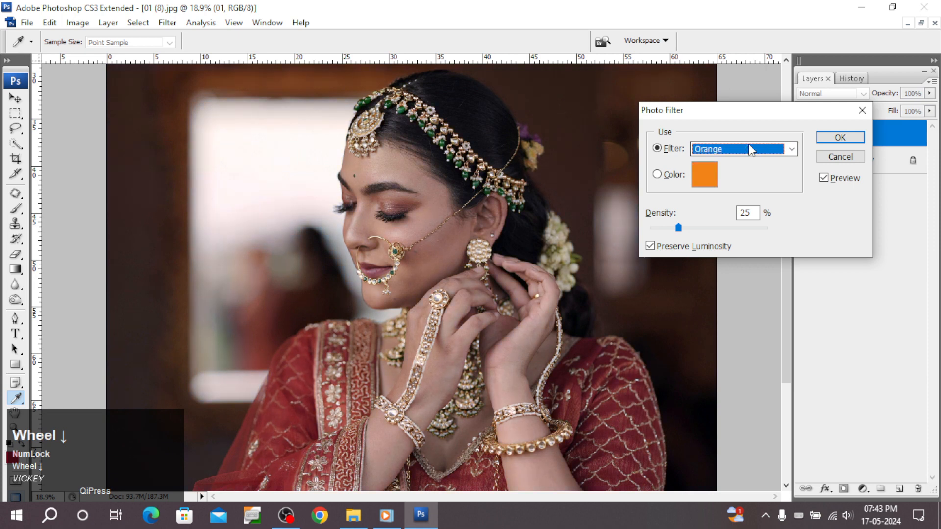
scroll(751, 151, down, 6)
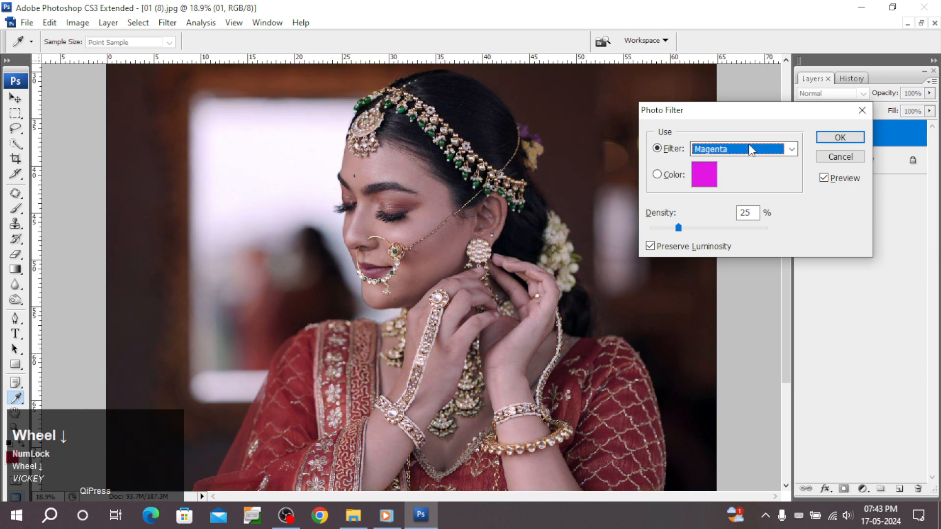
scroll(751, 151, down, 6)
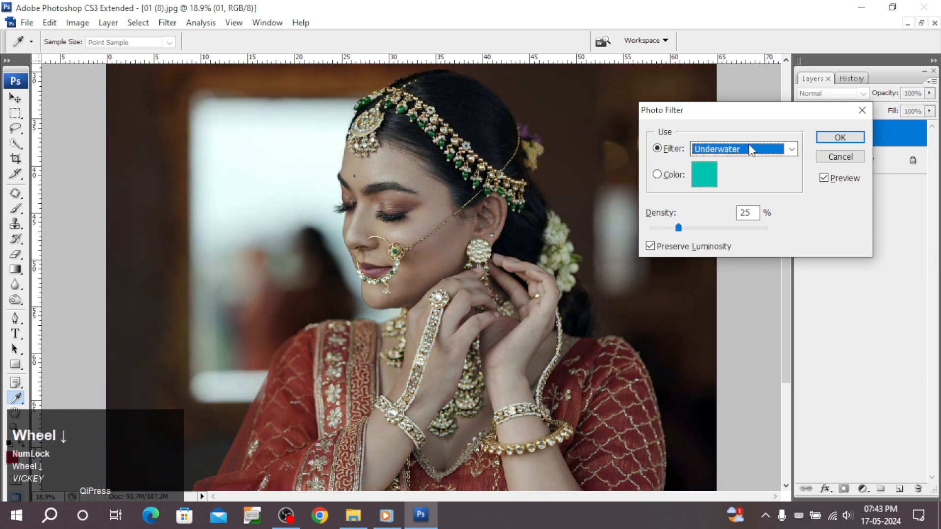
Try the Red photo filter at 30% density on layer 01
click(751, 151)
scroll(751, 162, up, 3)
click(751, 183)
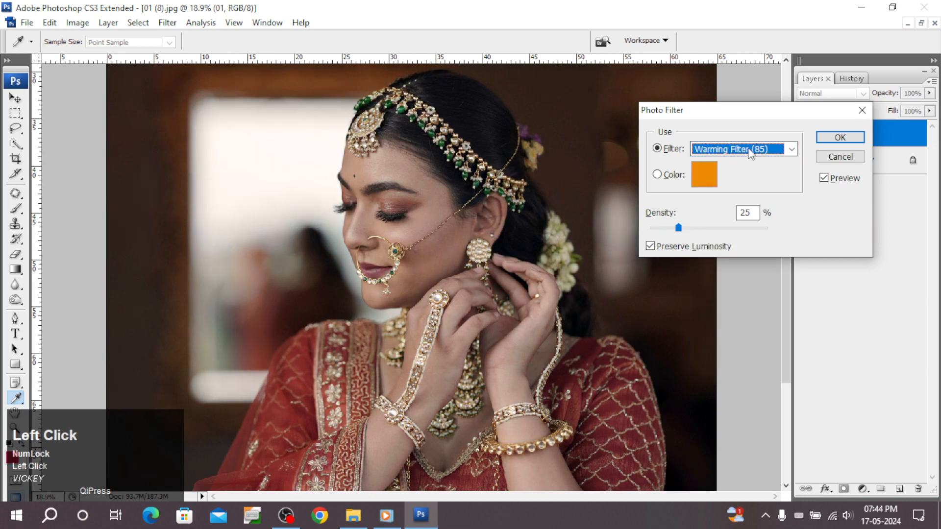
scroll(748, 152, down, 5)
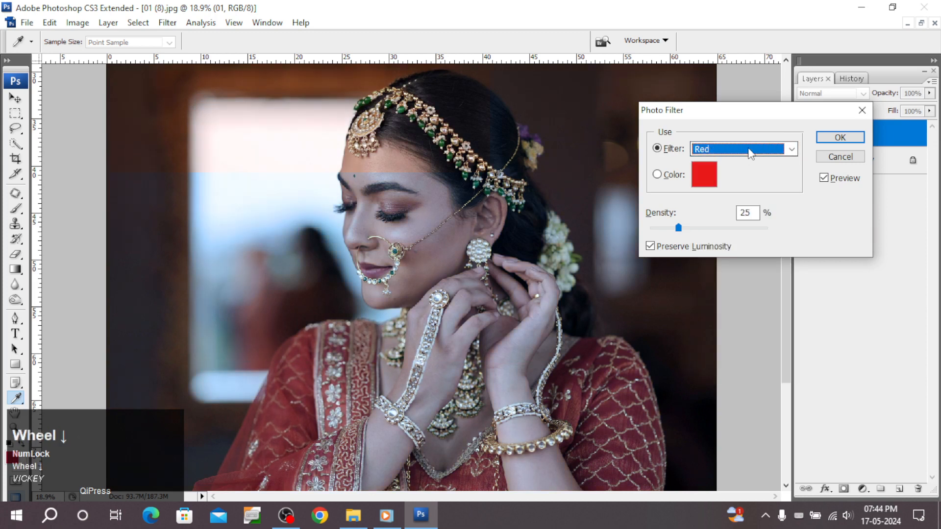
scroll(749, 151, up, 1)
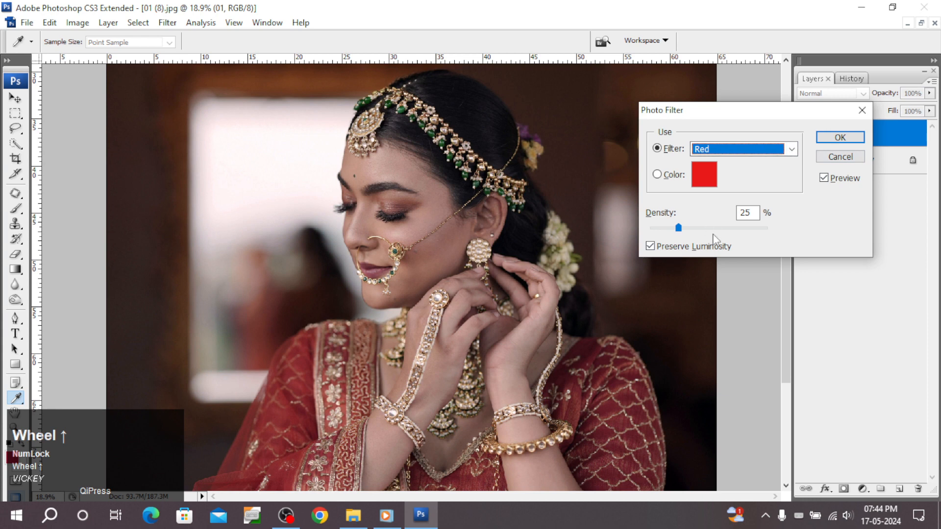
drag(714, 227, 685, 228)
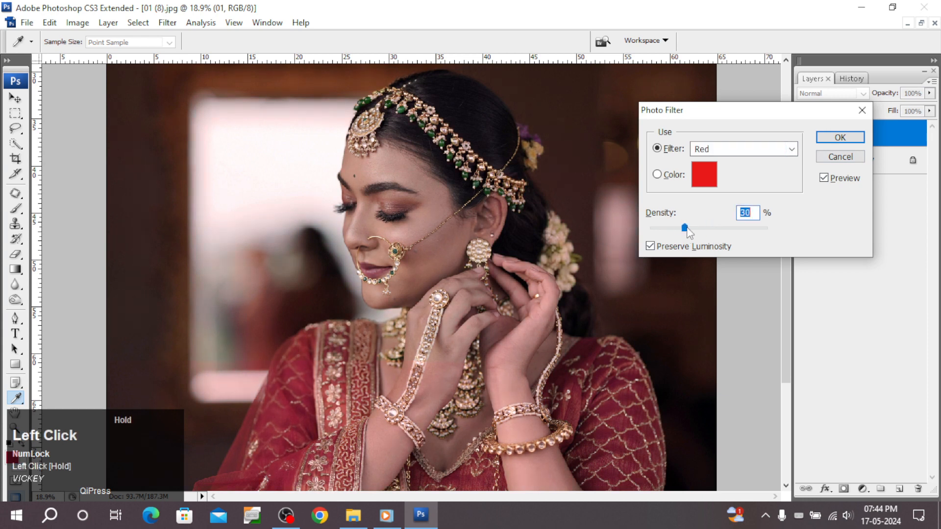
Apply Warming Filter (85) to layer 01 at 37% density with Preserve Luminosity off
click(707, 156)
click(711, 160)
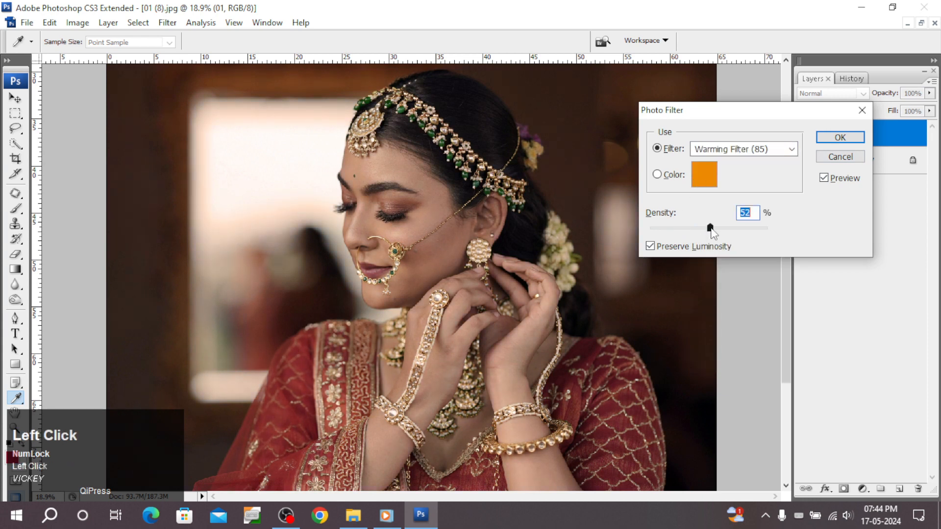
drag(711, 231, 696, 250)
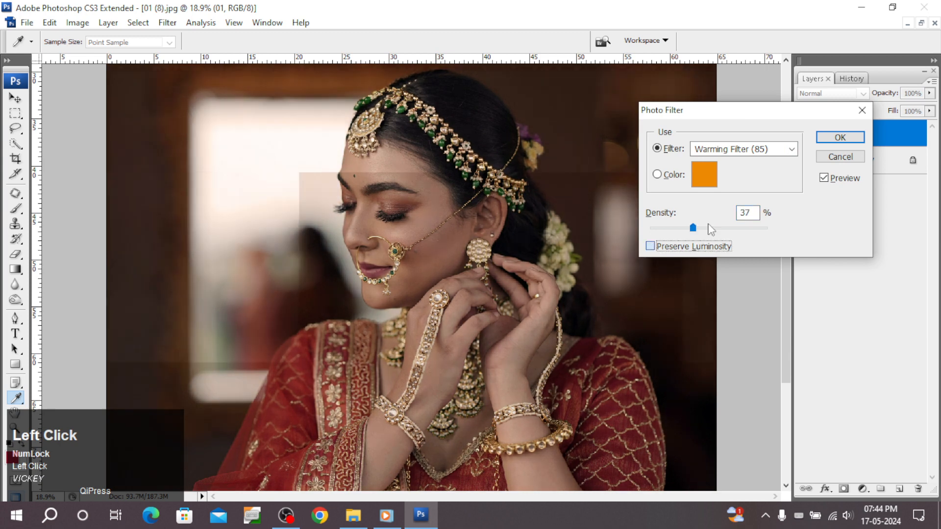
click(840, 138)
Hide and reshow layer 01 to compare the corrected portrait with the original, and examine the face and upper body
key(v)
key(space)
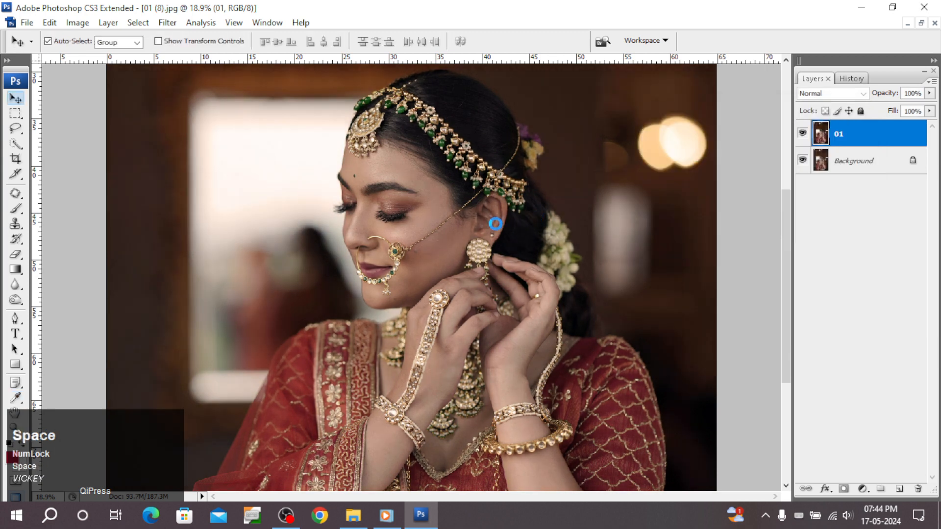
click(803, 133)
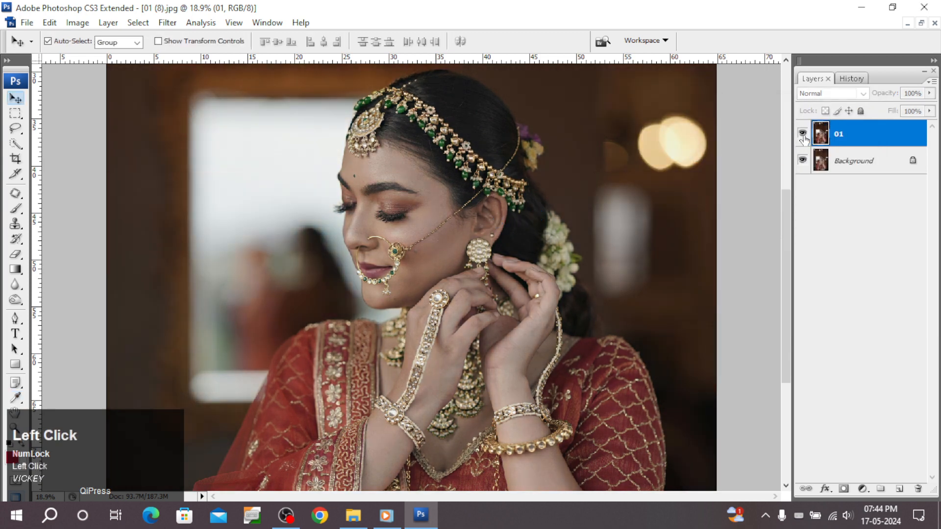
click(803, 133)
key(space)
right_click(472, 231)
click(504, 240)
drag(377, 227, 527, 397)
drag(195, 91, 195, 91)
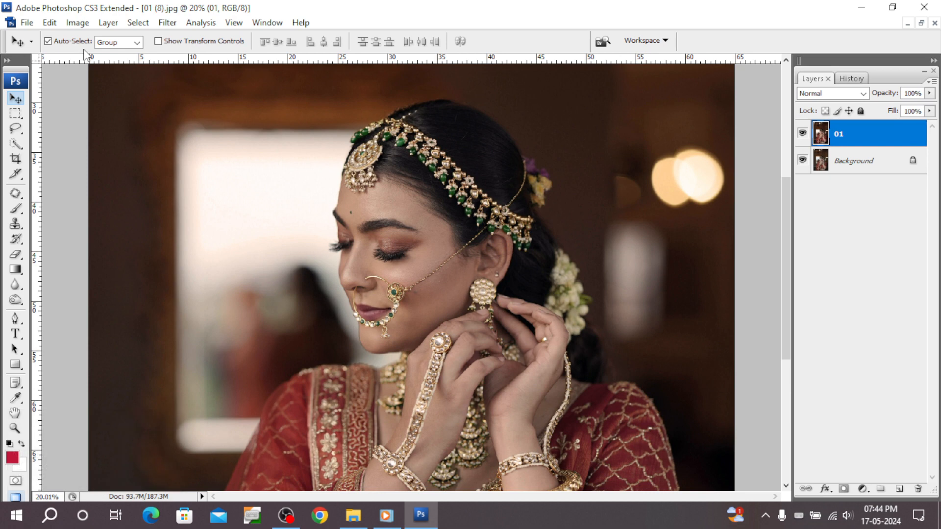
scroll(392, 190, down, 2)
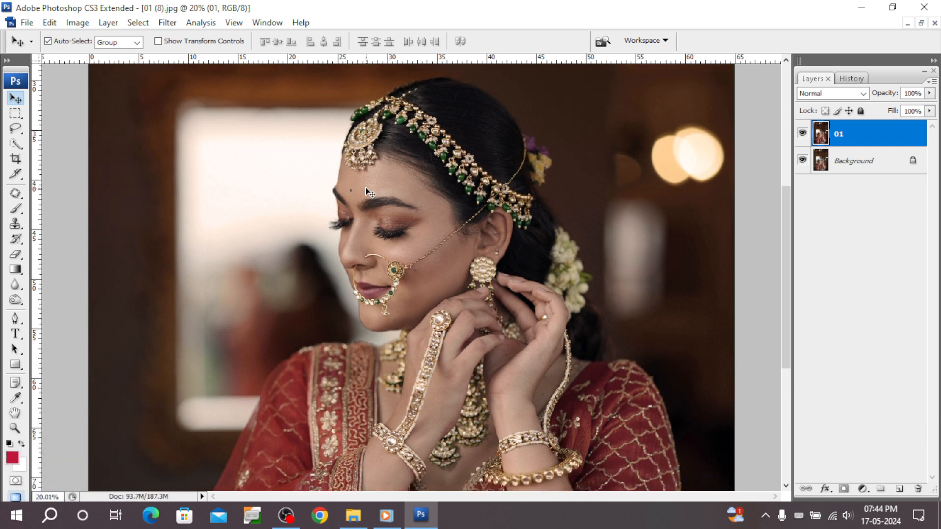
Brighten layer 01 with Curves by lowering the input of the RGB curve's white point, leaving the black point at 0
click(77, 23)
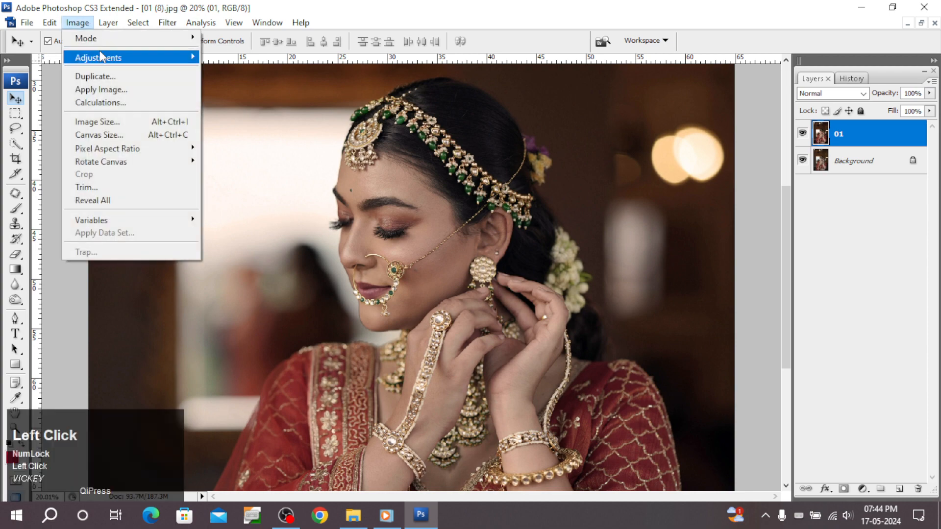
mouse_move(103, 57)
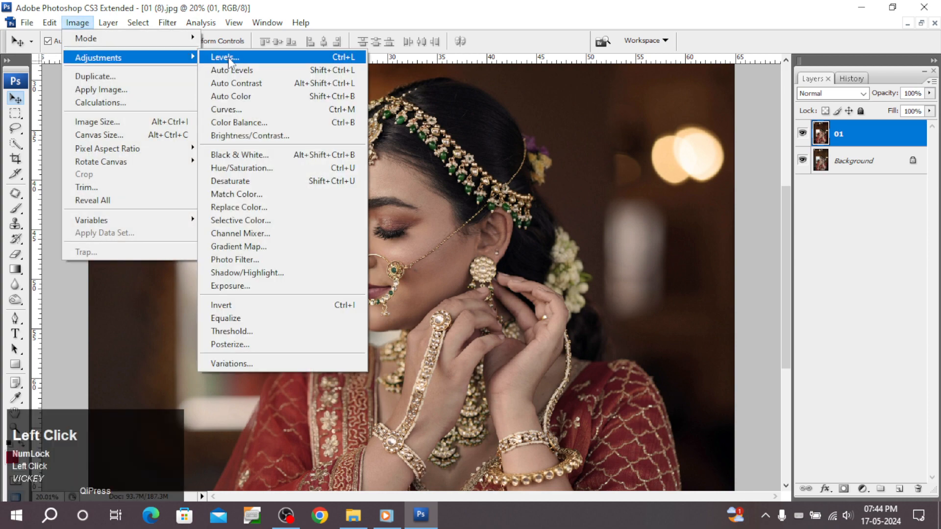
click(237, 111)
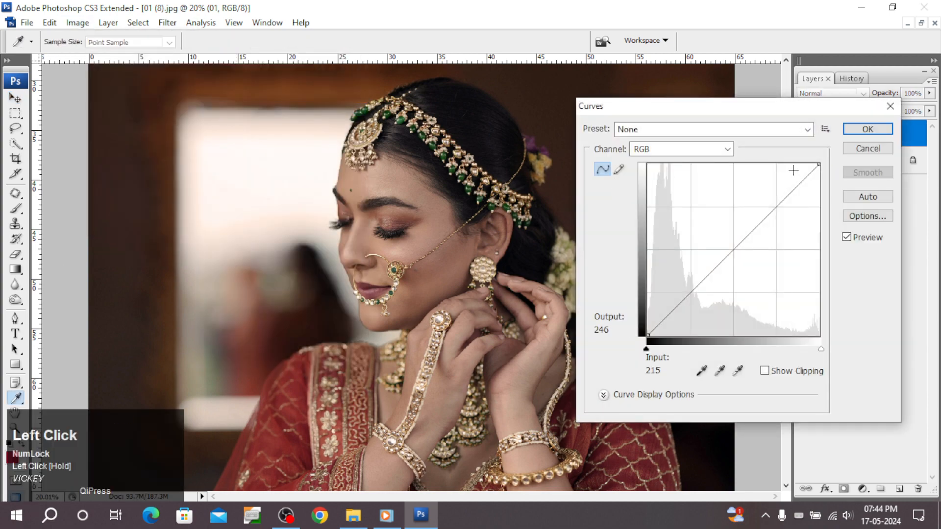
drag(820, 165, 804, 164)
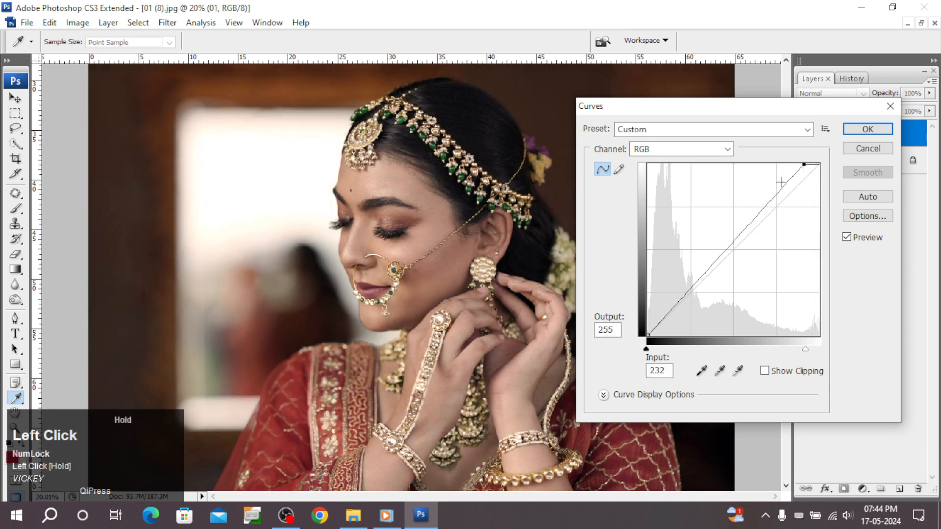
click(647, 335)
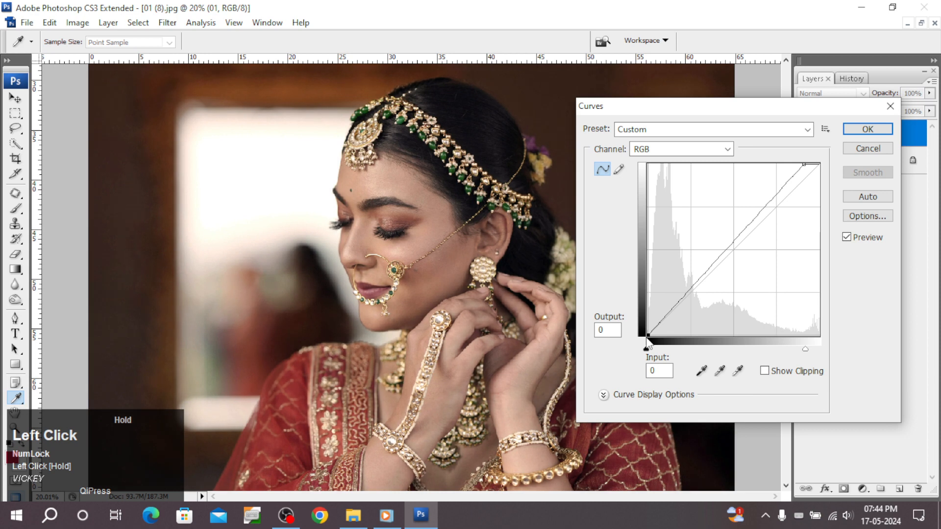
drag(806, 165, 794, 161)
key(Return)
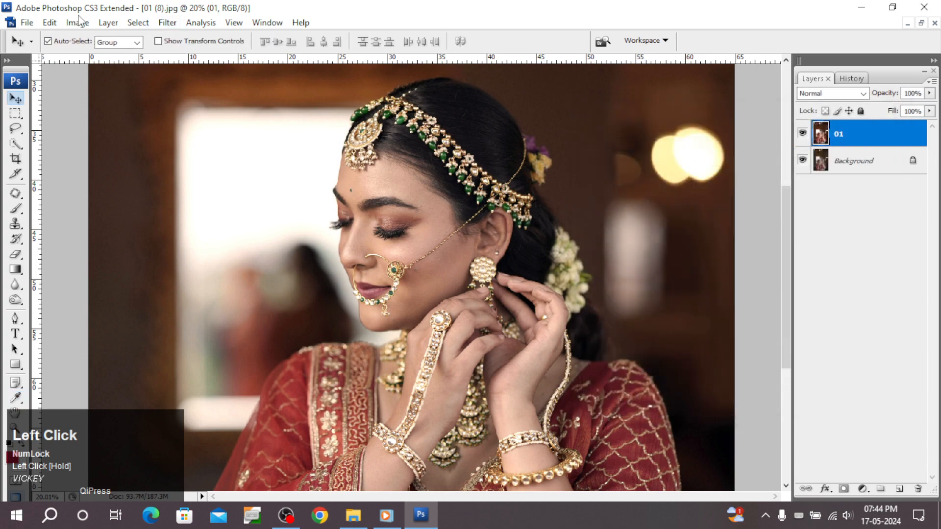
Adjust layer 01's RGB Levels with a black input of about 21, a white input of 250 and brighter midtones
click(79, 21)
mouse_move(92, 58)
click(225, 58)
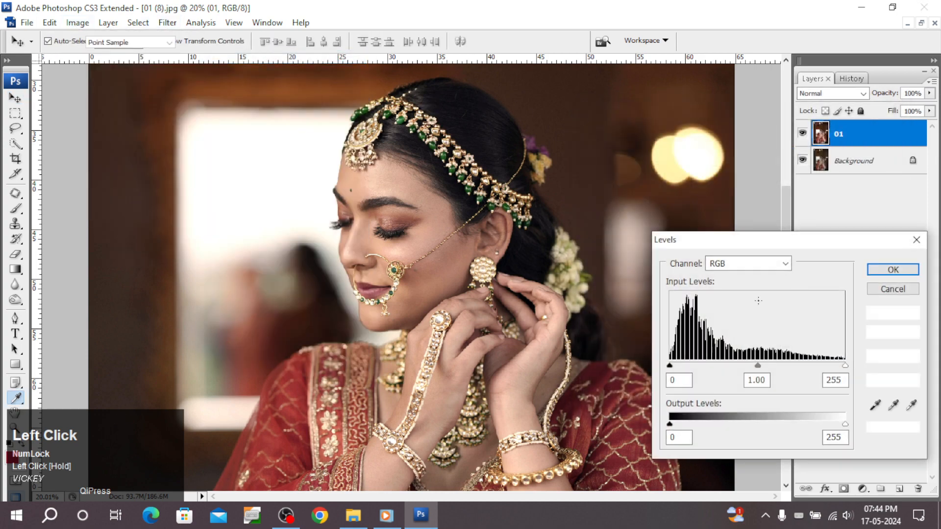
drag(844, 365, 842, 366)
drag(756, 366, 748, 366)
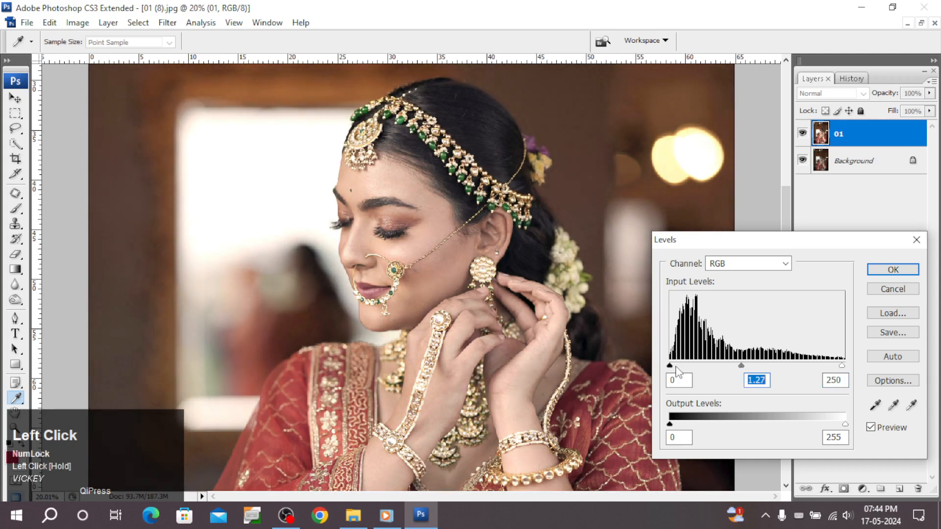
drag(673, 366, 685, 368)
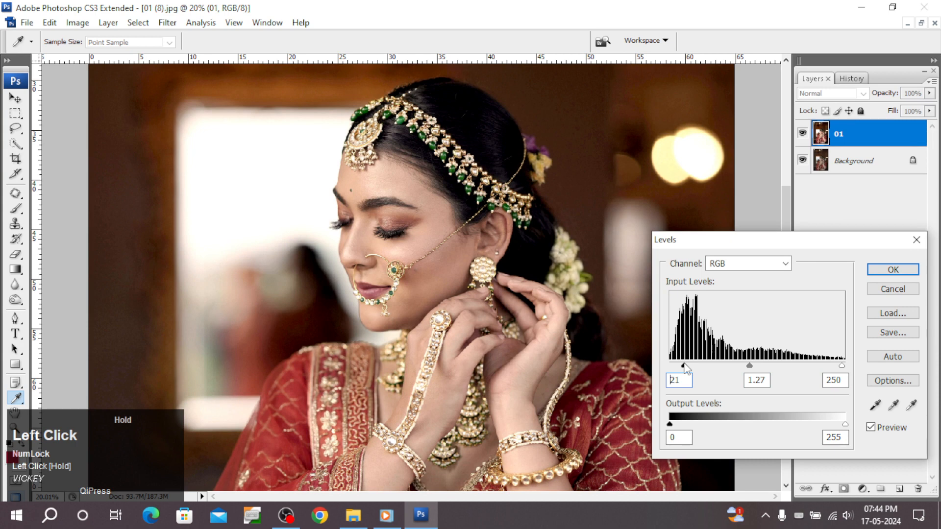
scroll(685, 364, down, 1)
drag(749, 367, 747, 366)
key(Return)
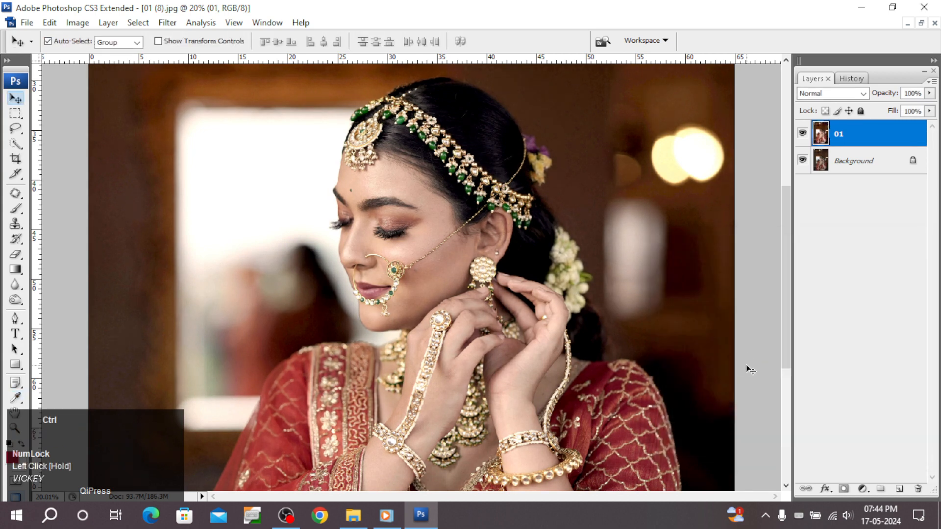
Raise layer 01's contrast to +17 and fine-tune its brightness with the Brightness/Contrast adjustment
key(i)
key(a)
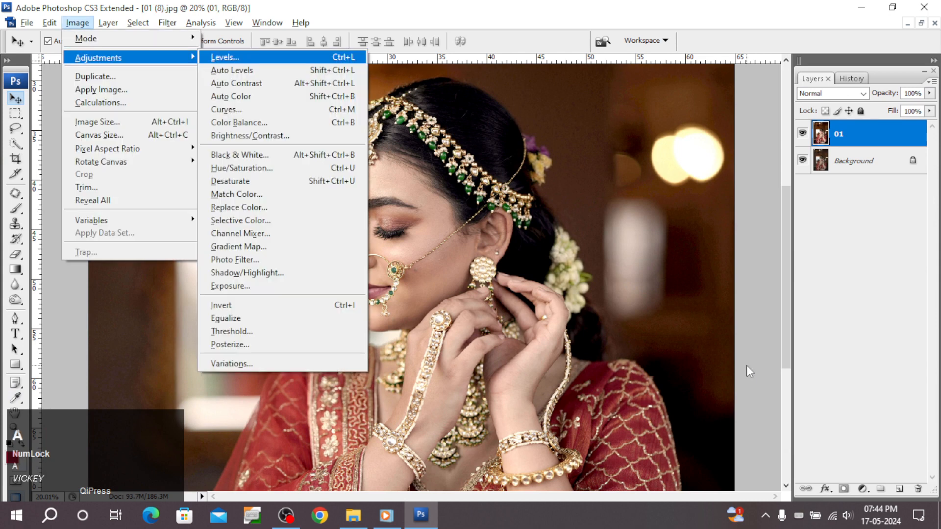
key(c)
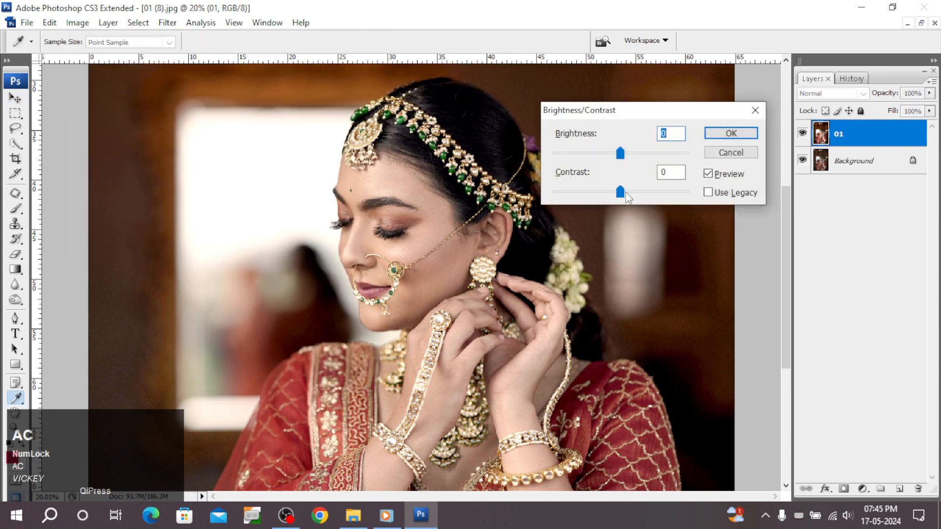
scroll(627, 197, up, 4)
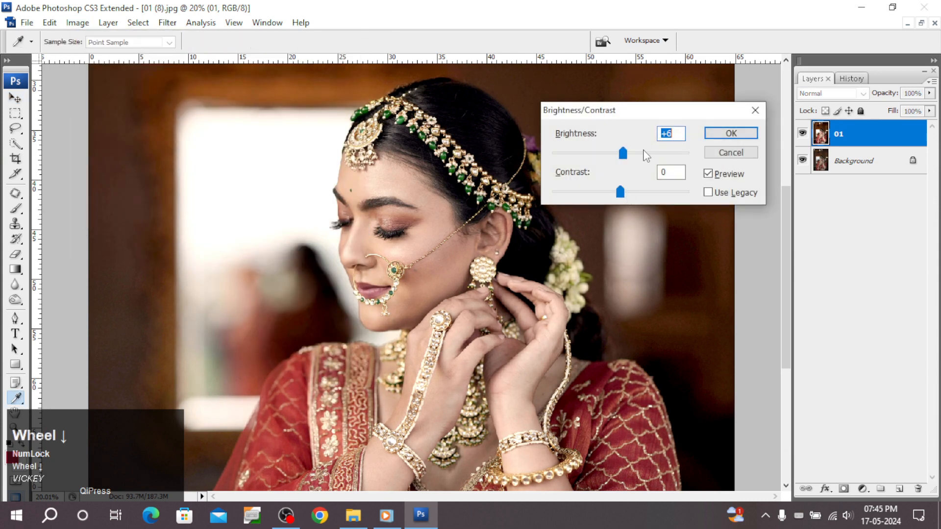
click(666, 173)
scroll(667, 173, up, 5)
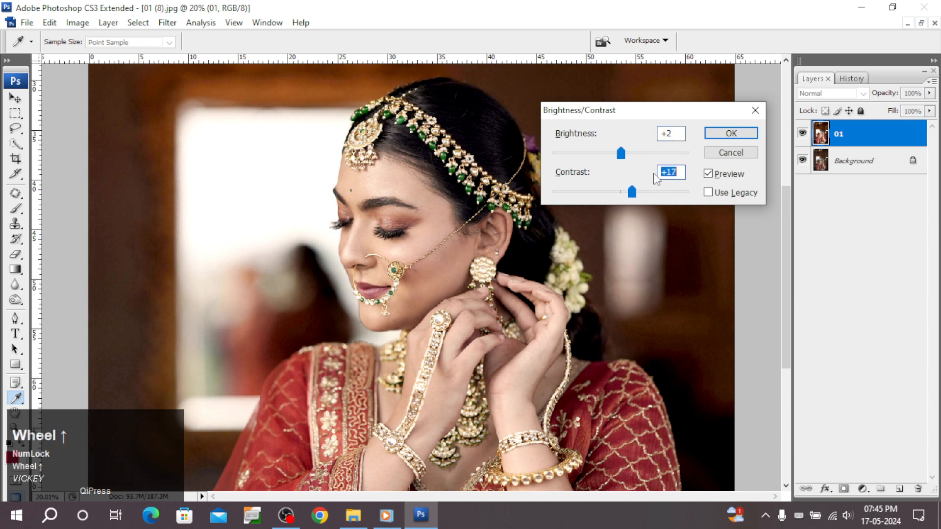
click(684, 136)
scroll(684, 137, down, 1)
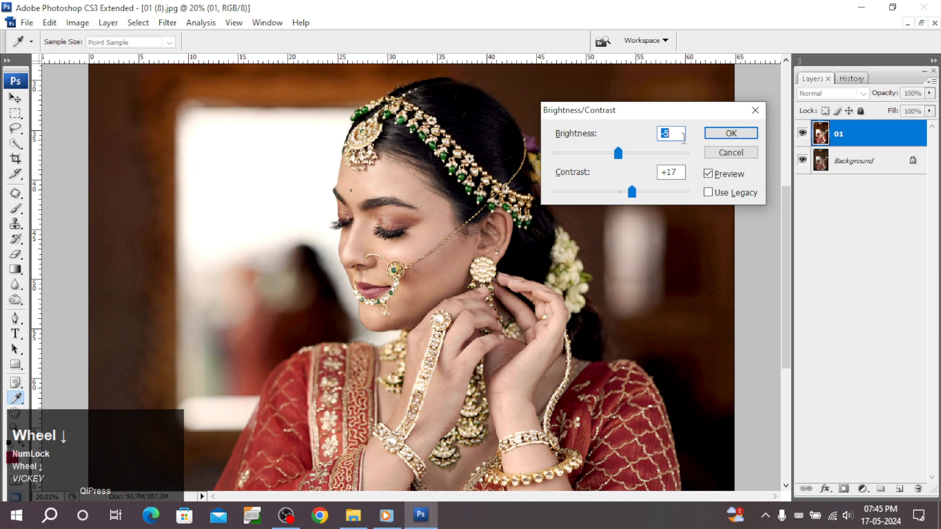
scroll(669, 146, up, 1)
key(Return)
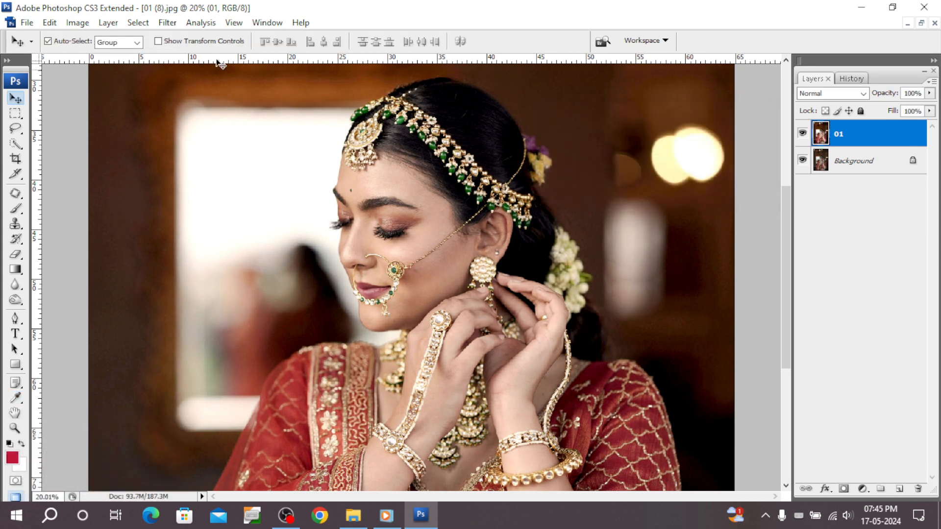
Brighten layer 01 slightly with Curves by moving the RGB white point to input 251, output 255
click(78, 23)
mouse_move(98, 58)
click(264, 108)
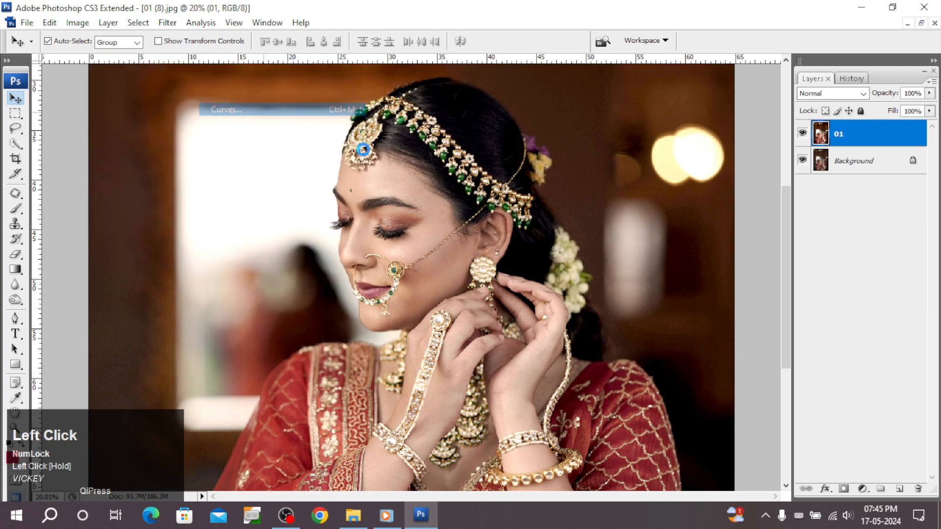
drag(819, 163, 817, 163)
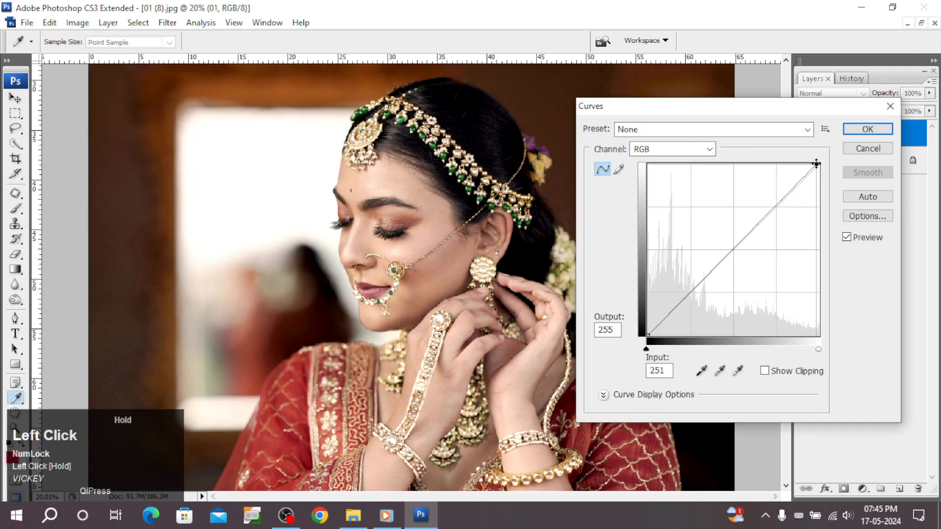
click(868, 128)
Adjust the Reds of layer 01 with Selective Color: Cyan -3, Magenta +7, Yellow +20 and Black +8 percent
click(74, 23)
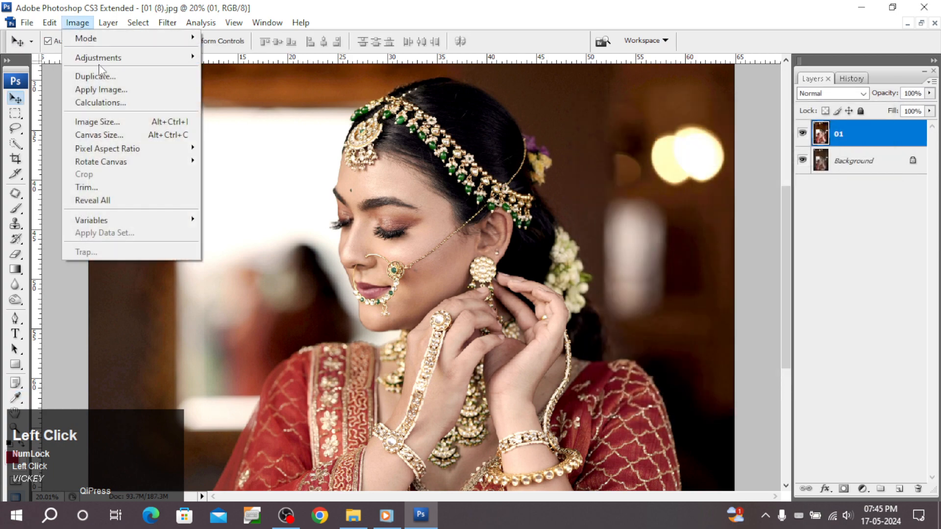
mouse_move(147, 57)
click(269, 221)
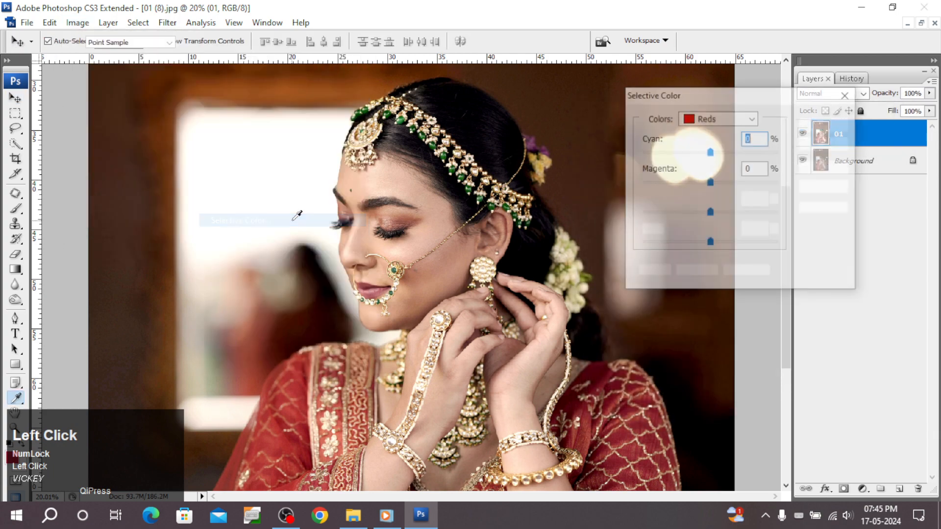
mouse_move(712, 247)
mouse_down()
mouse_move(700, 246)
mouse_move(715, 248)
mouse_up()
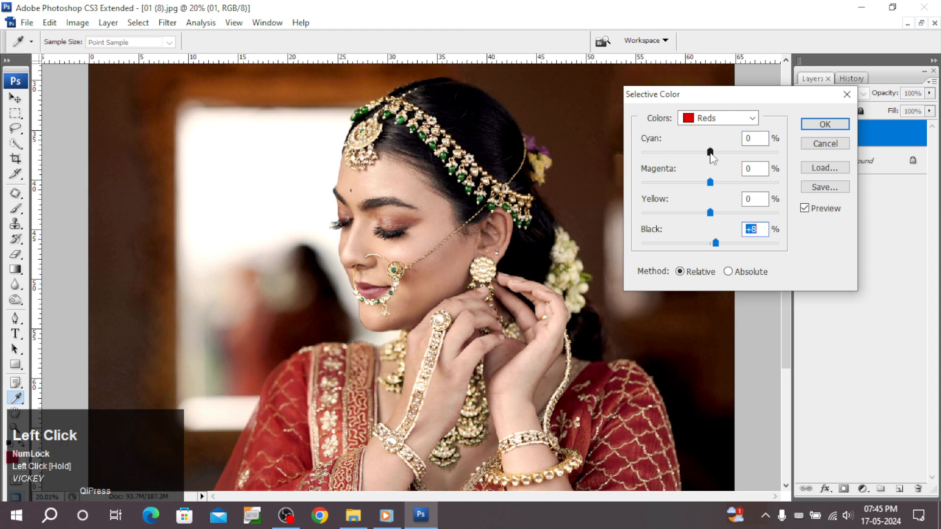
drag(709, 152, 725, 213)
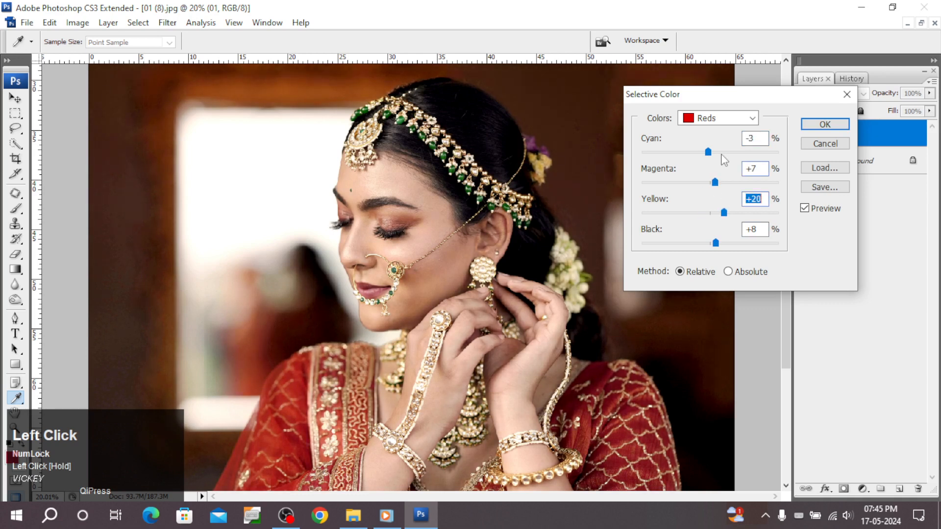
Set the Black value of the Blacks range to +4 percent in Selective Color and apply the adjustment
click(718, 119)
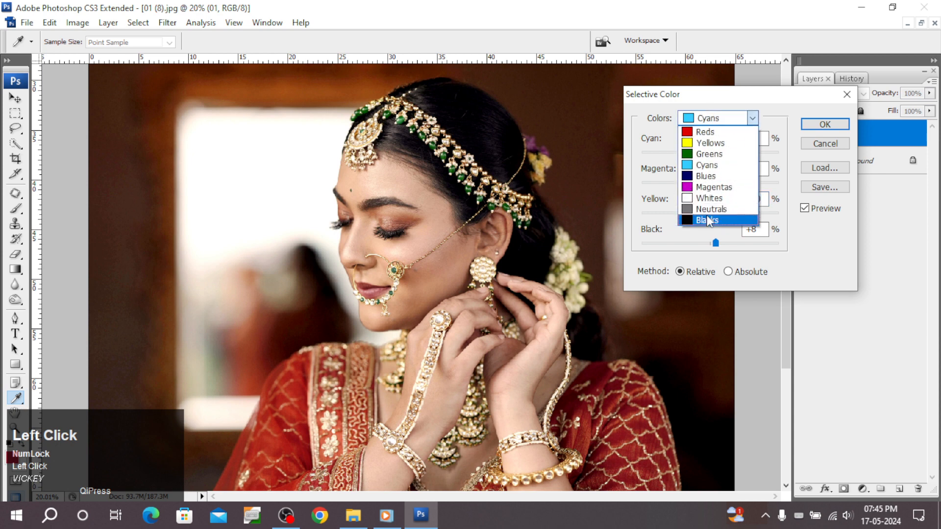
click(704, 219)
click(754, 229)
scroll(753, 228, up, 1)
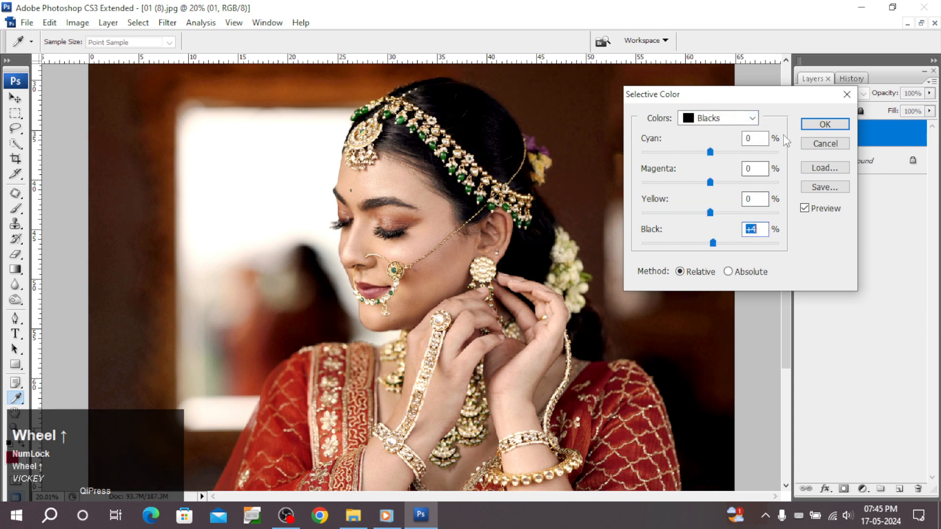
click(825, 124)
Fine-tune the midtone colours of layer 01 with Color Balance while judging the skin on the face, keeping Preserve Luminosity on
key(space)
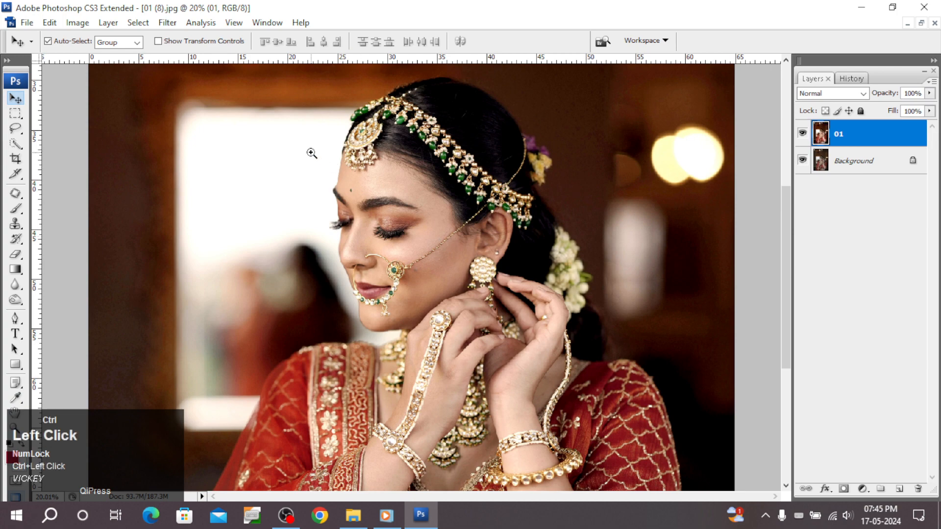
drag(312, 153, 543, 359)
click(77, 23)
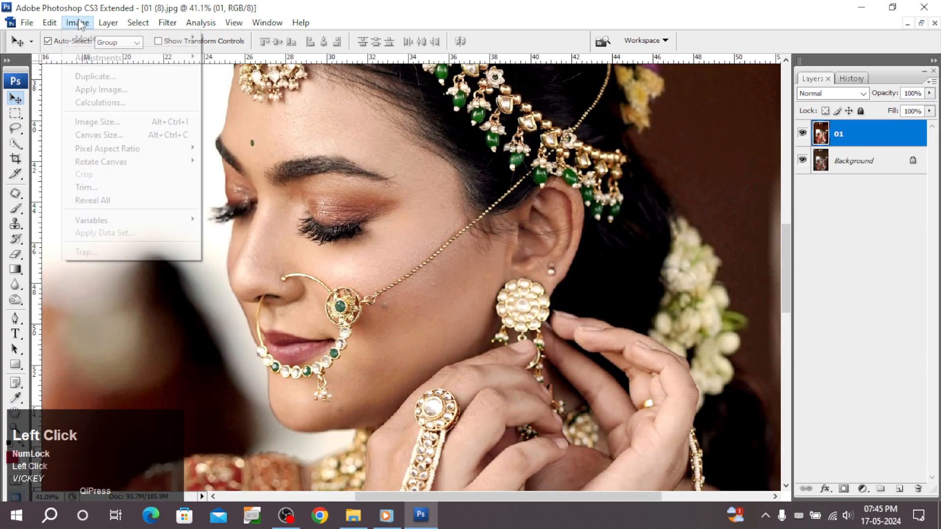
click(432, 178)
scroll(499, 333, up, 1)
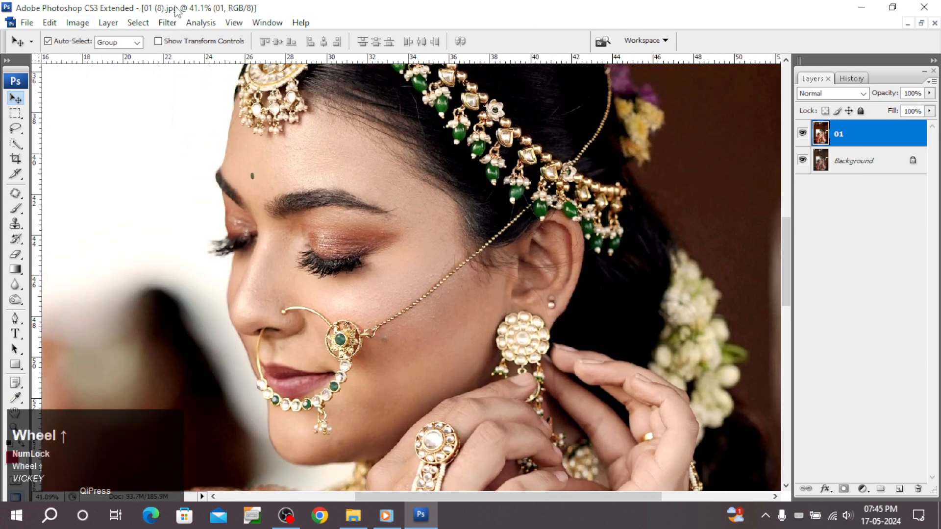
key(ctrl+b)
click(705, 338)
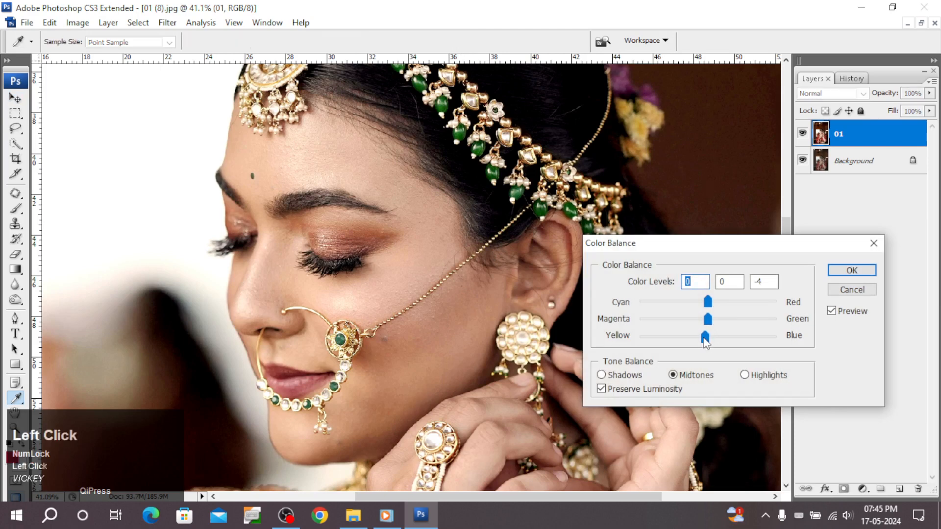
drag(705, 339, 717, 340)
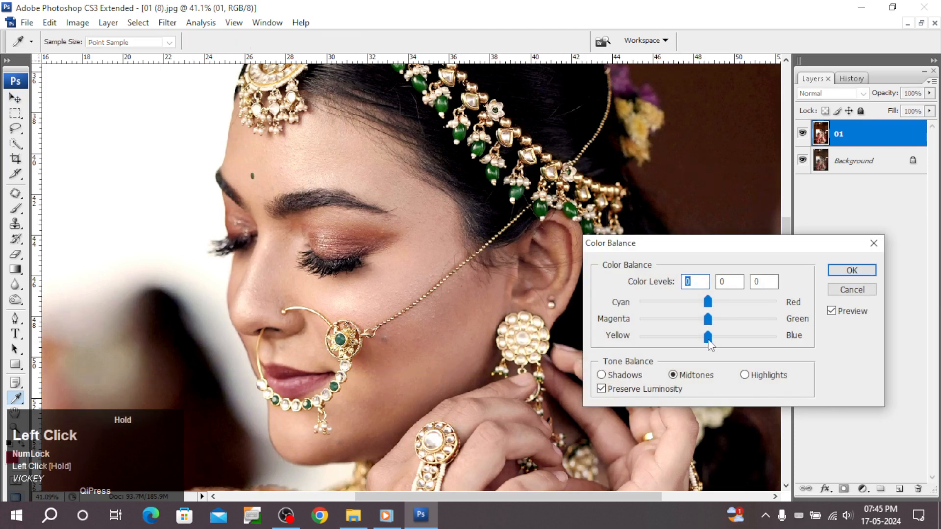
click(708, 342)
mouse_move(708, 319)
mouse_down()
mouse_move(702, 324)
mouse_move(716, 326)
mouse_move(711, 307)
mouse_up()
click(852, 270)
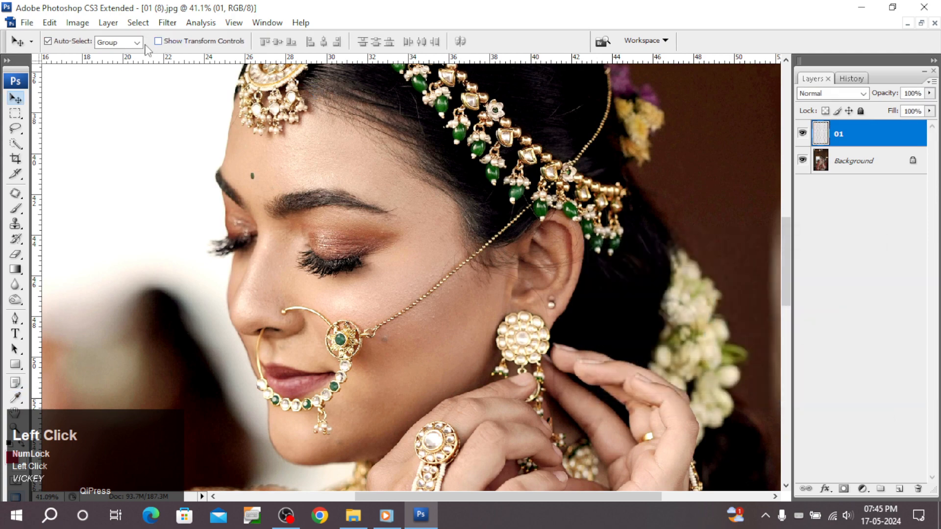
Brighten the RGB midtones of layer 01 to 1.06 with Levels and raise the black input slightly
click(77, 22)
mouse_move(98, 57)
click(216, 58)
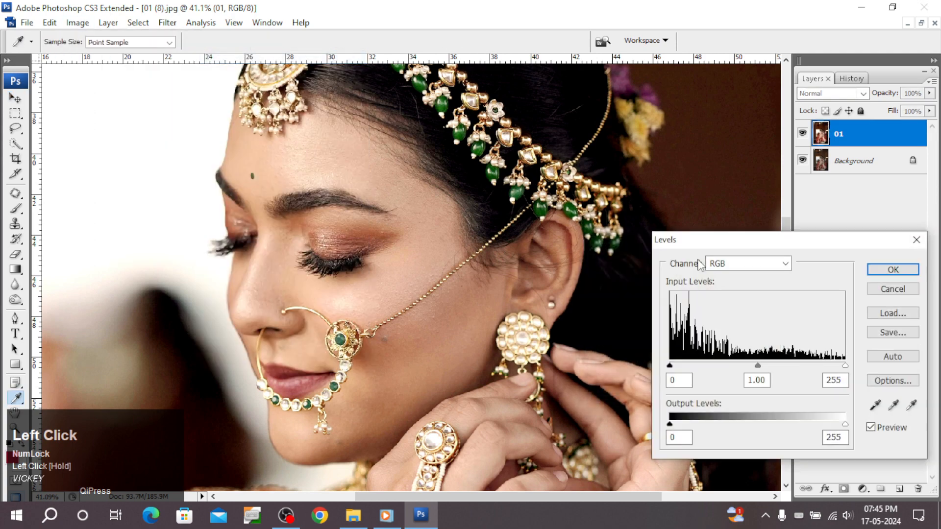
drag(757, 368, 754, 369)
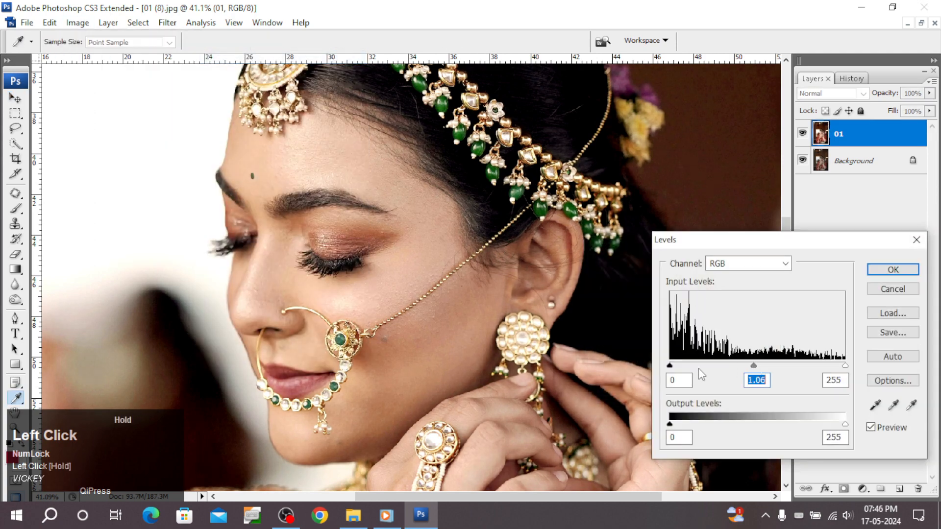
drag(671, 367, 675, 367)
Sharpen layer 01 with Unsharp Mask at 68% amount, 1.0 pixel radius and threshold 0, checking the eye area in the preview
click(167, 22)
mouse_move(233, 241)
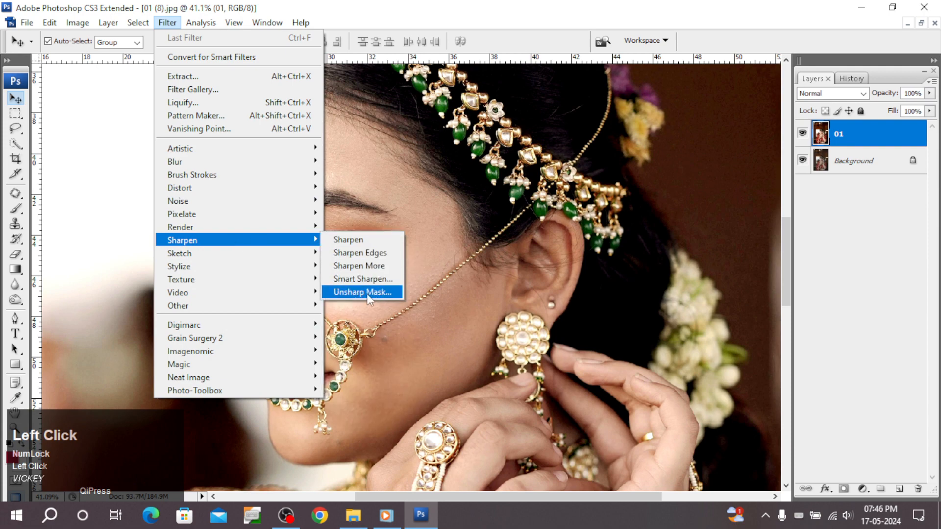
click(367, 294)
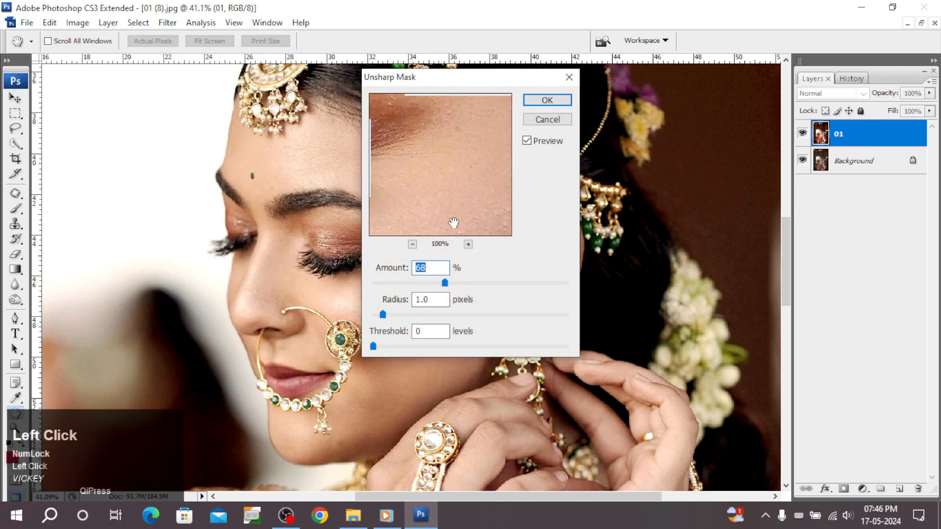
click(412, 245)
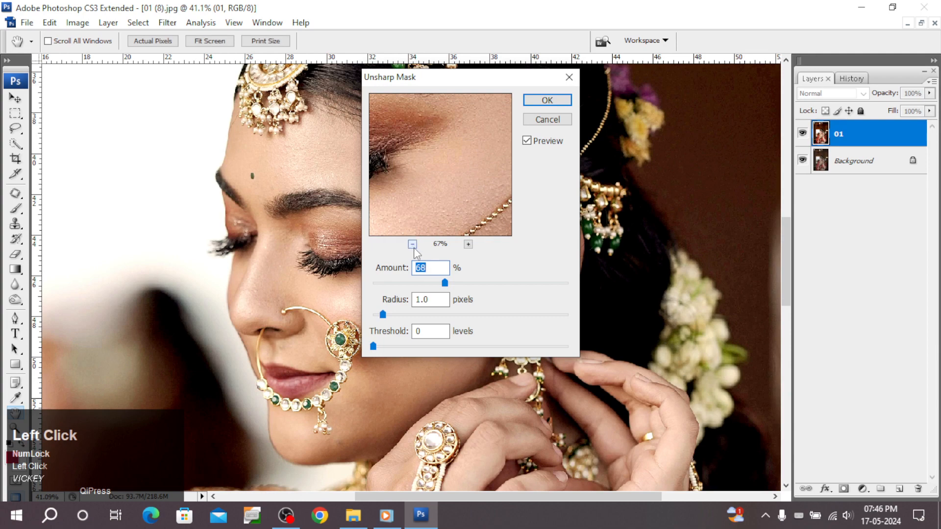
click(412, 244)
drag(477, 176, 468, 183)
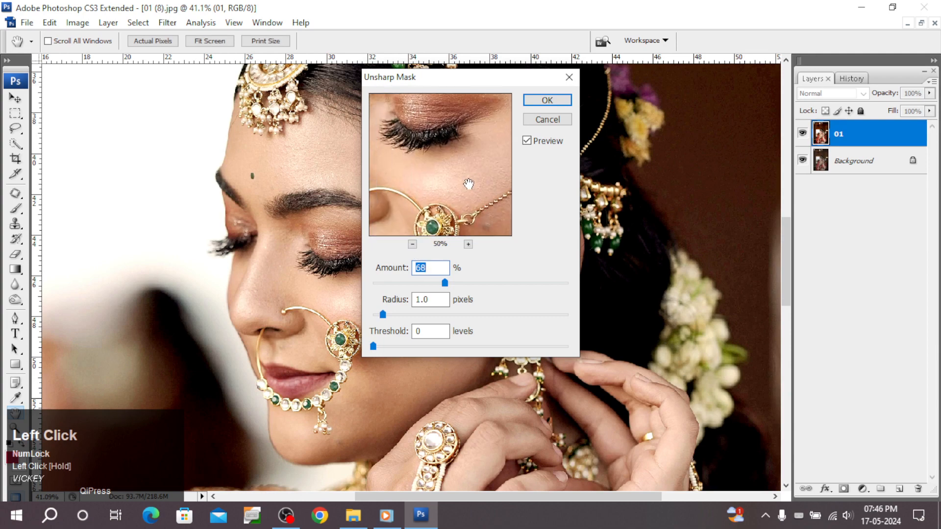
click(547, 100)
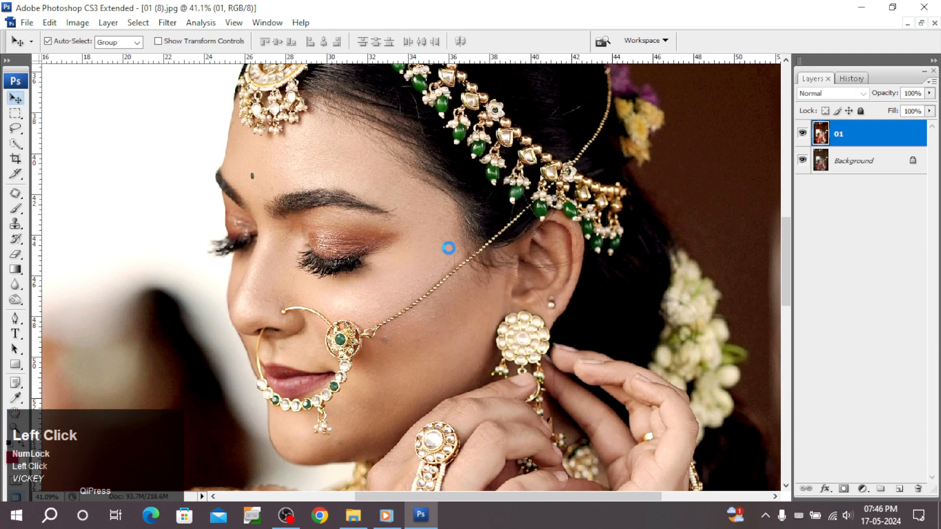
Open Portraiture on layer 01 with Smoothing: High and build its skin tones mask by sampling several tones across the forehead and cheek
click(168, 23)
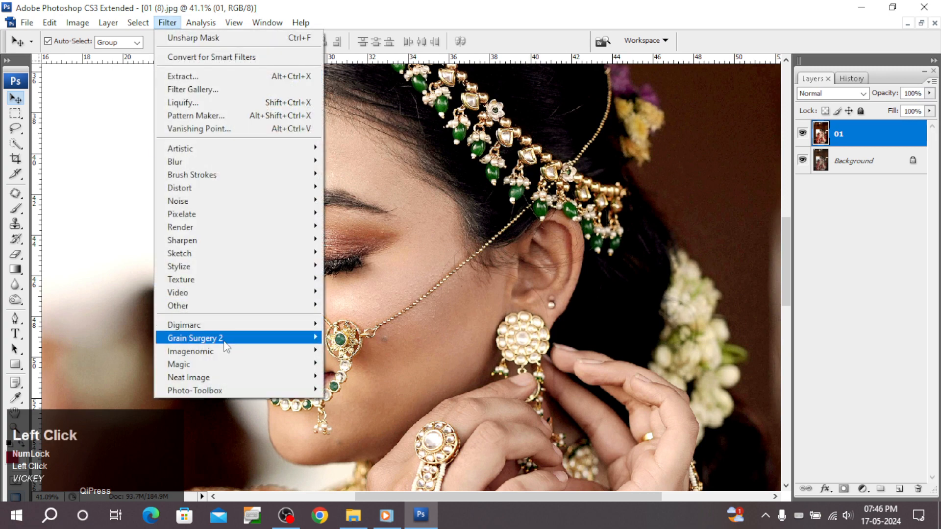
mouse_move(237, 351)
click(418, 365)
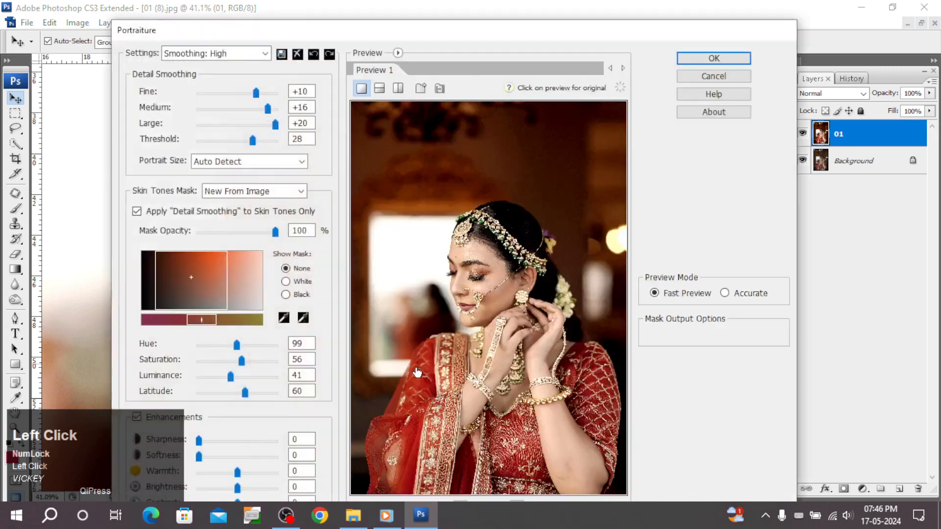
key(ctrl+space)
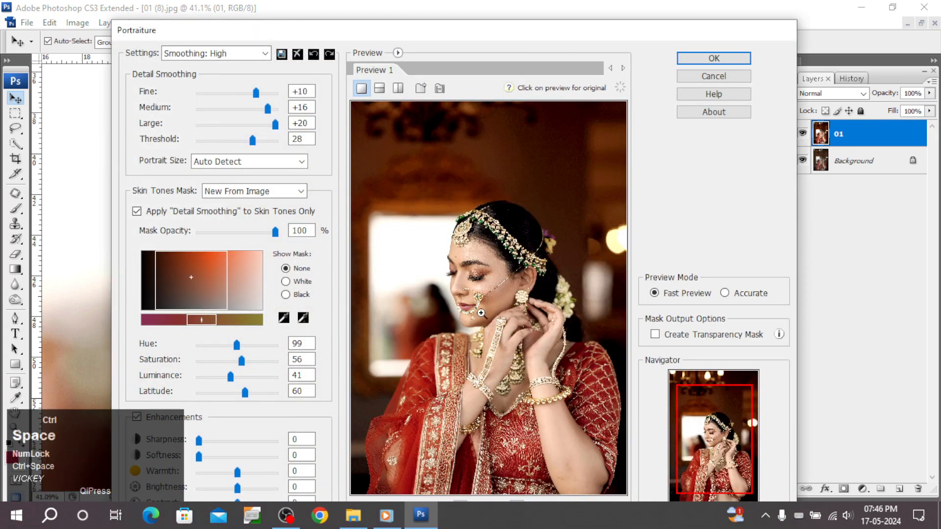
click(482, 313)
click(491, 313)
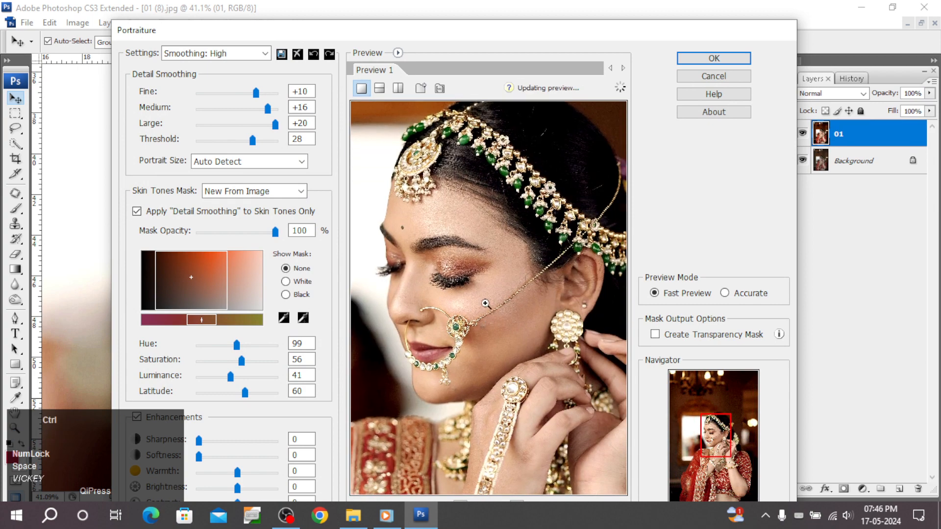
click(486, 303)
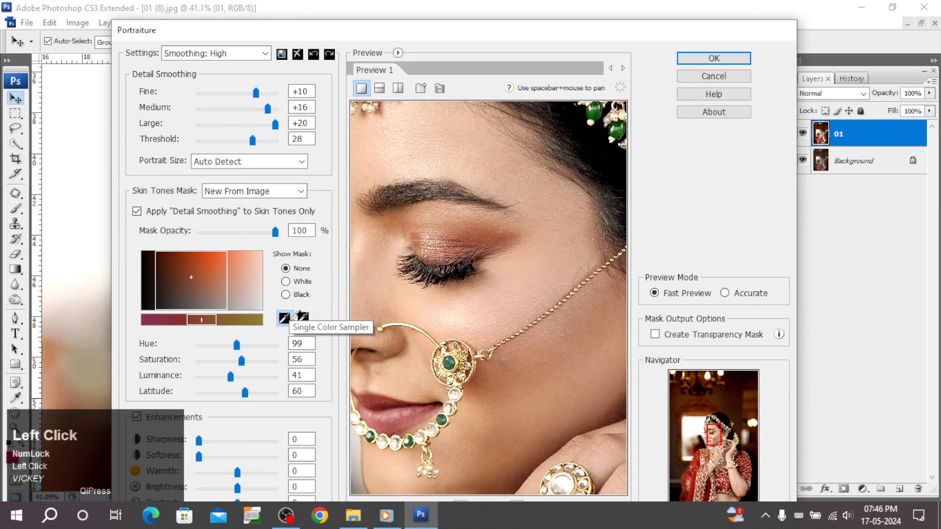
key(alt+space)
alt+click(492, 290)
click(459, 226)
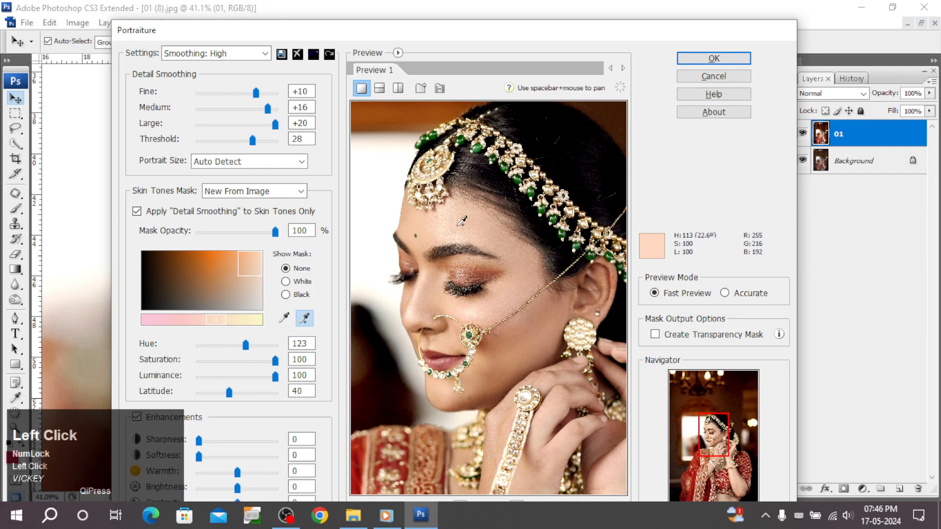
click(487, 238)
click(517, 273)
click(512, 300)
click(525, 327)
Sample one more skin tone from the bright cheek for the Portraiture mask and apply the skin smoothing
key(ctrl+space)
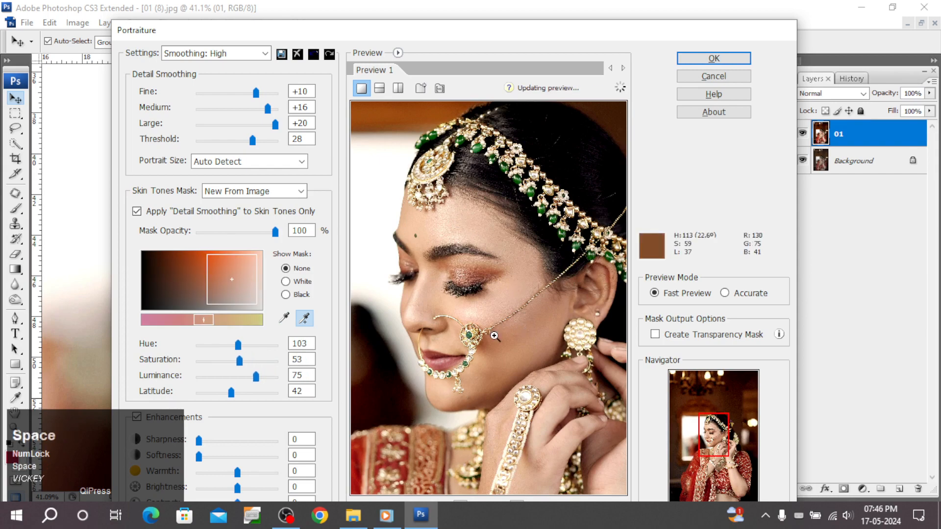
click(494, 336)
click(496, 267)
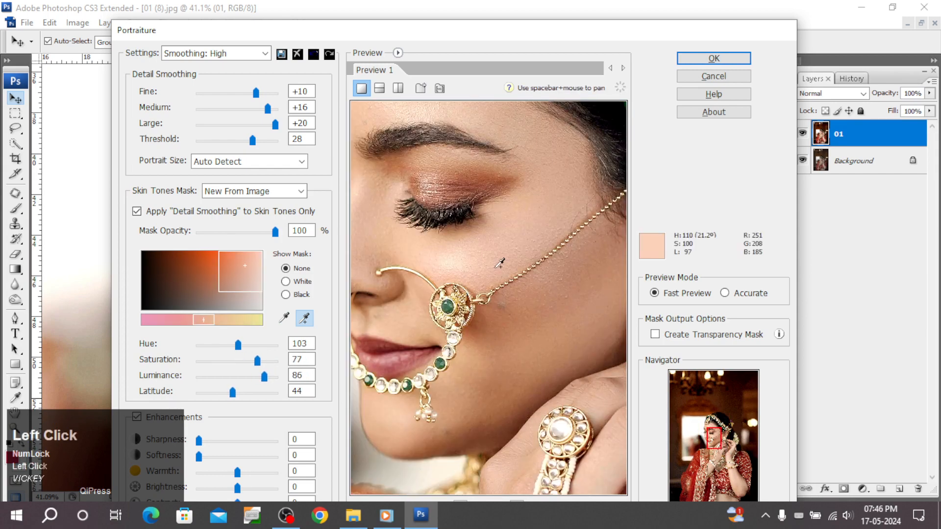
key(Return)
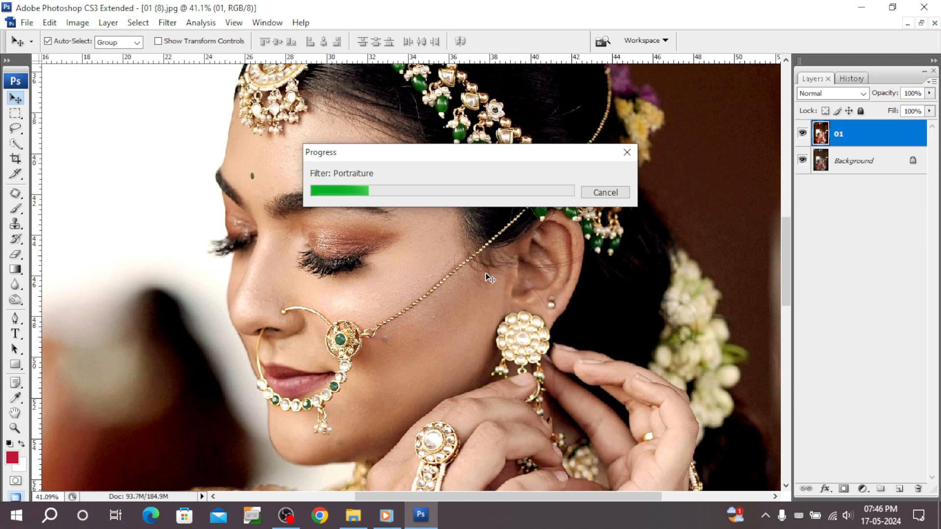
click(441, 153)
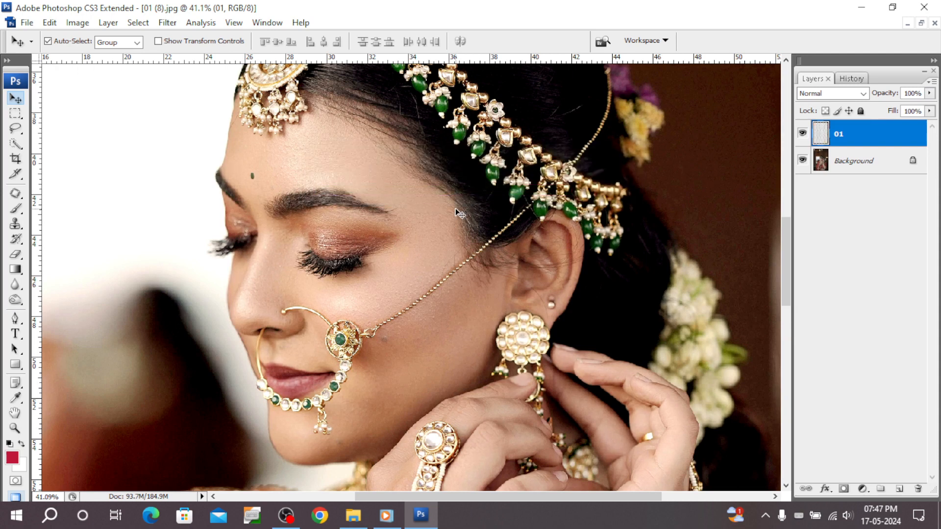
Smooth the skin on layer 01 with SkinFiner at its default settings, checking the face closely in the preview before applying it
click(167, 22)
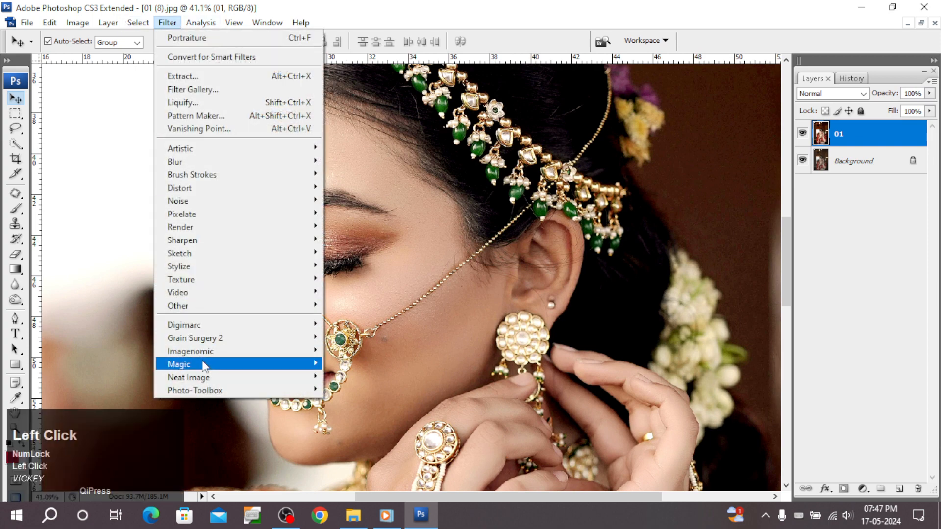
mouse_move(205, 351)
mouse_move(269, 389)
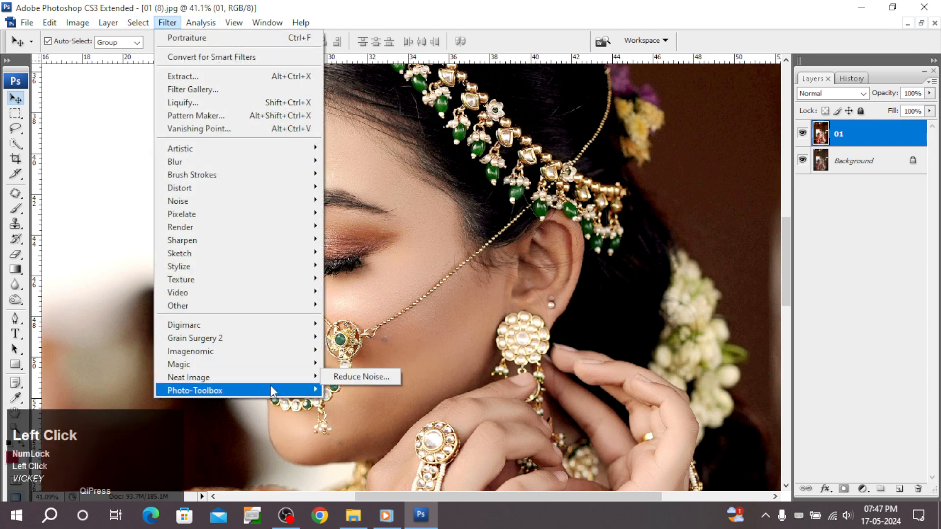
click(375, 390)
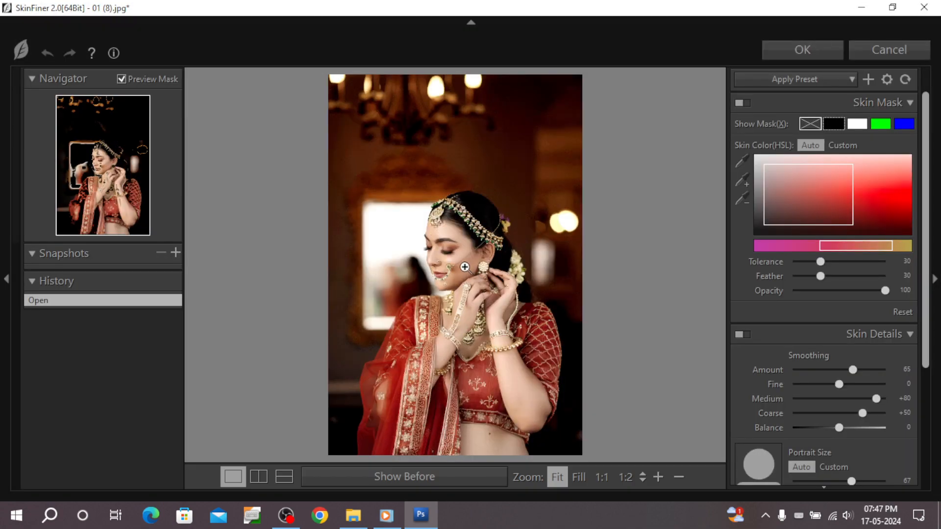
click(527, 322)
click(659, 478)
click(660, 480)
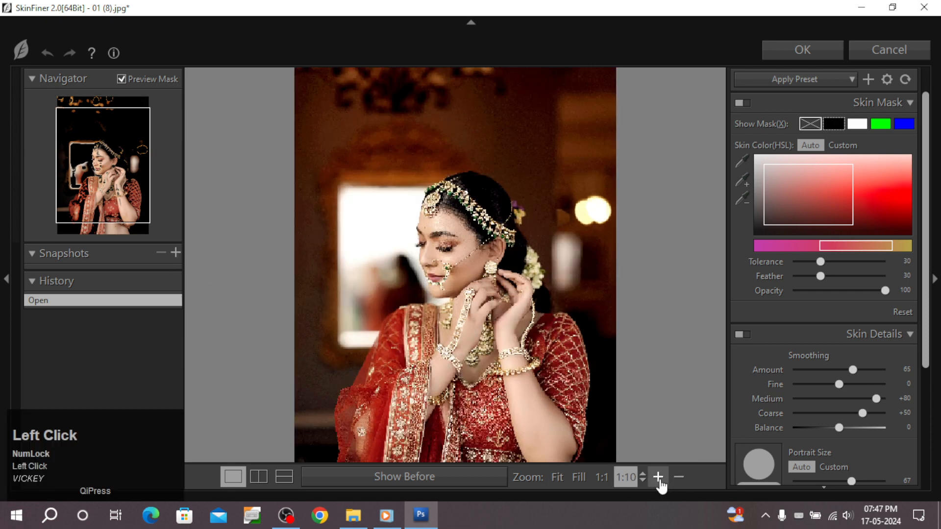
click(660, 480)
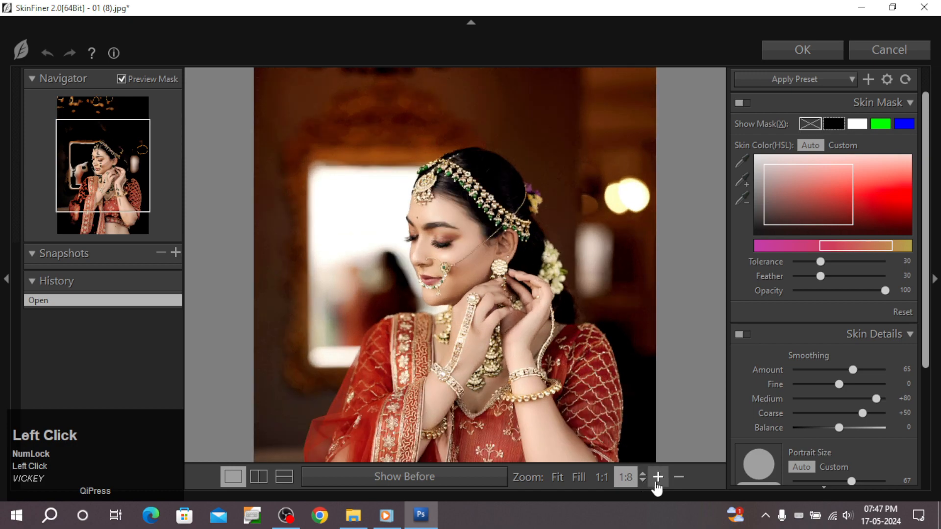
click(657, 478)
click(659, 479)
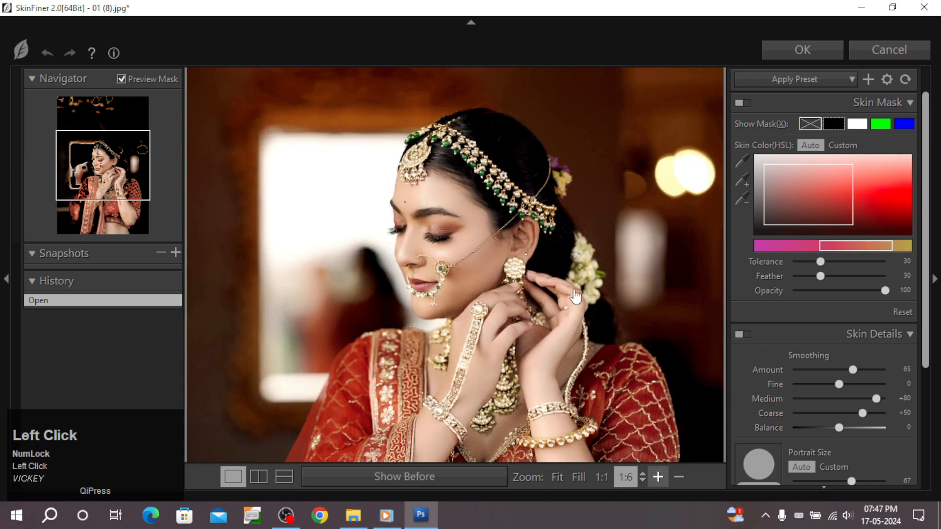
scroll(576, 297, up, 2)
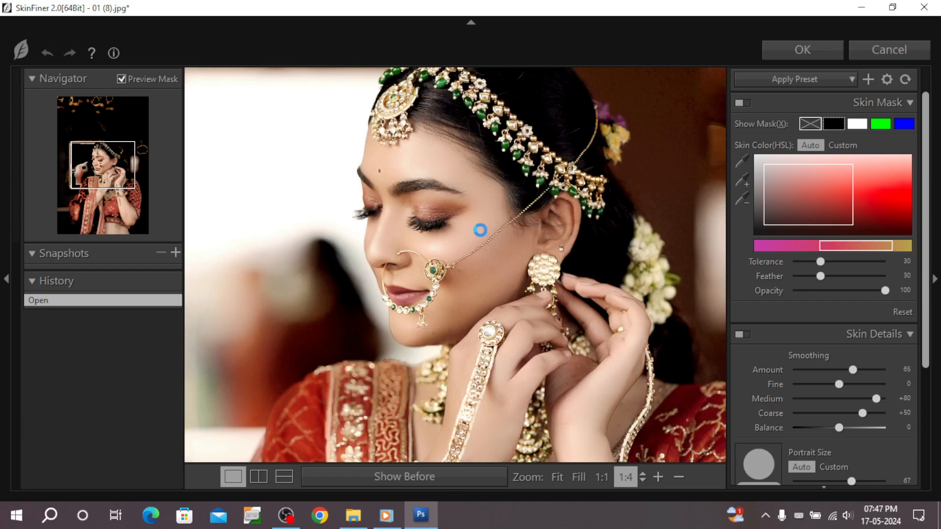
click(802, 54)
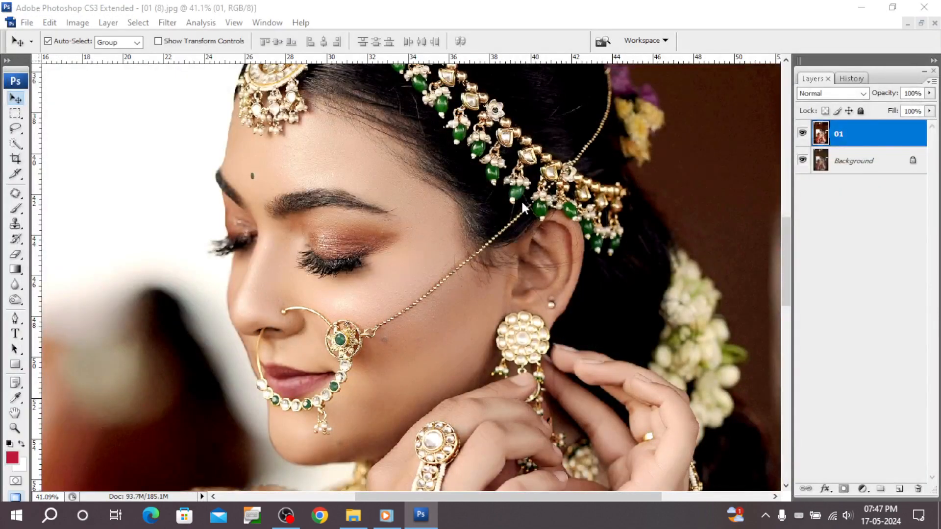
drag(491, 154, 582, 107)
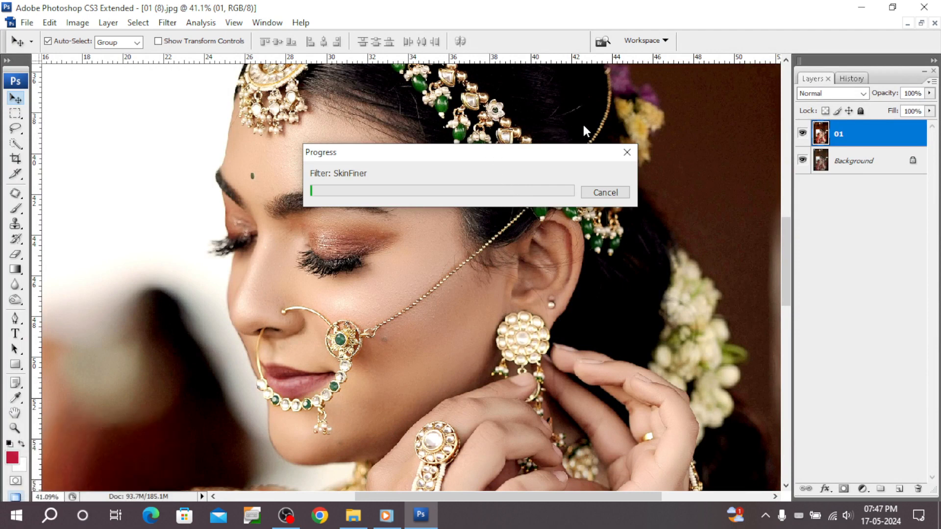
scroll(587, 123, up, 2)
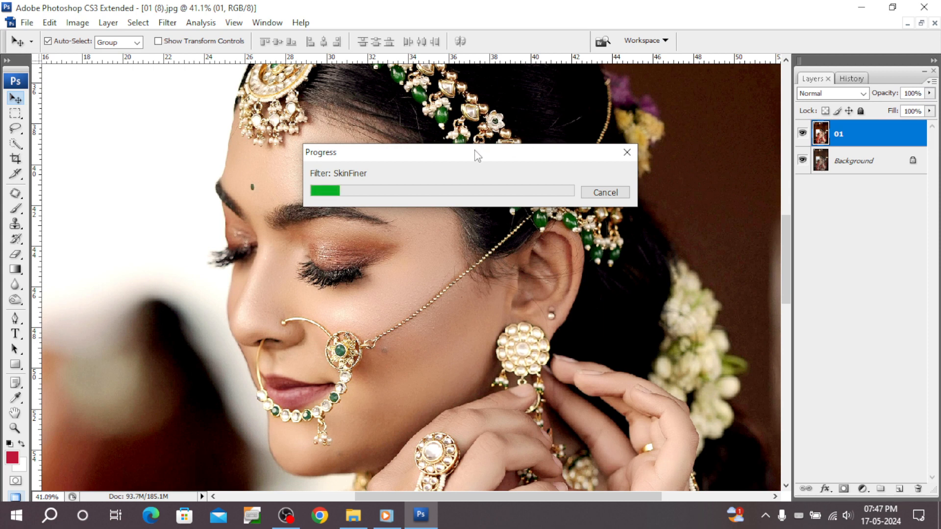
click(532, 154)
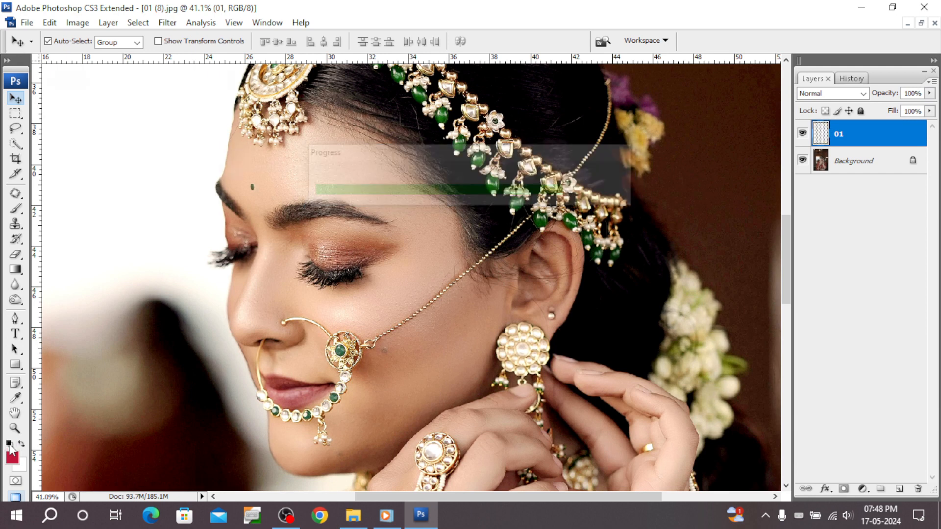
Reset the foreground and background colours to default and fade the SkinFiner effect to 45% opacity in Normal mode
click(10, 445)
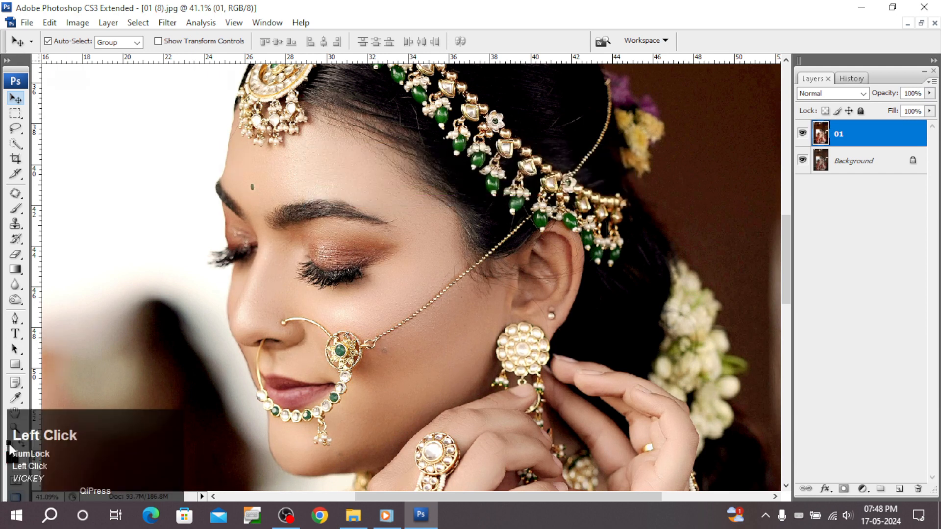
click(49, 22)
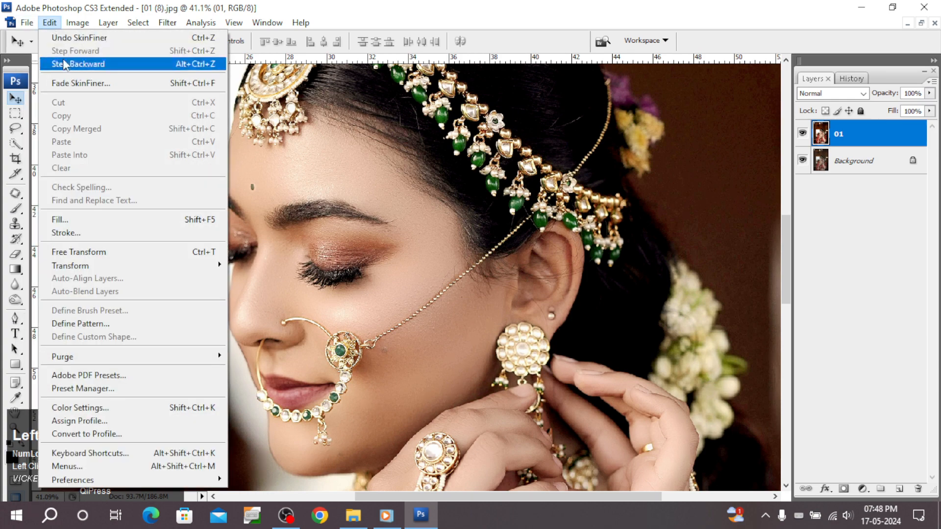
click(94, 82)
drag(606, 169, 569, 172)
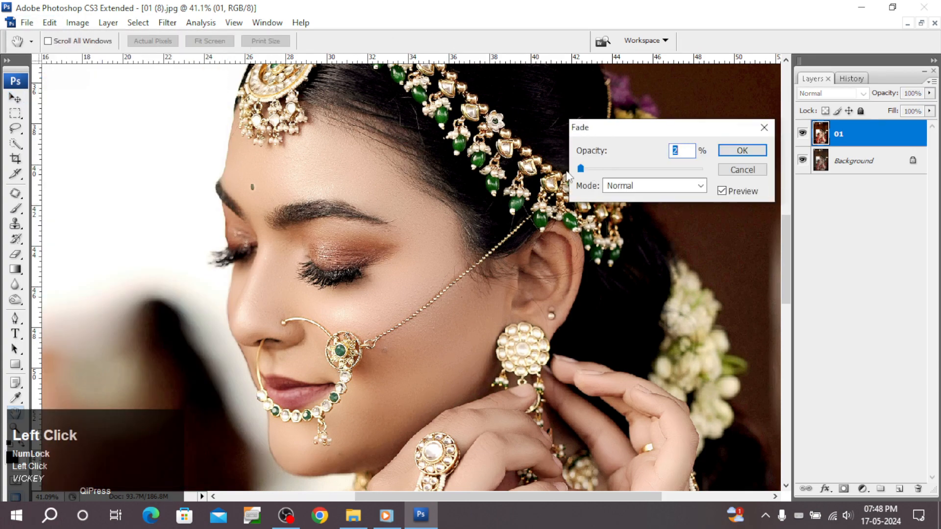
click(701, 168)
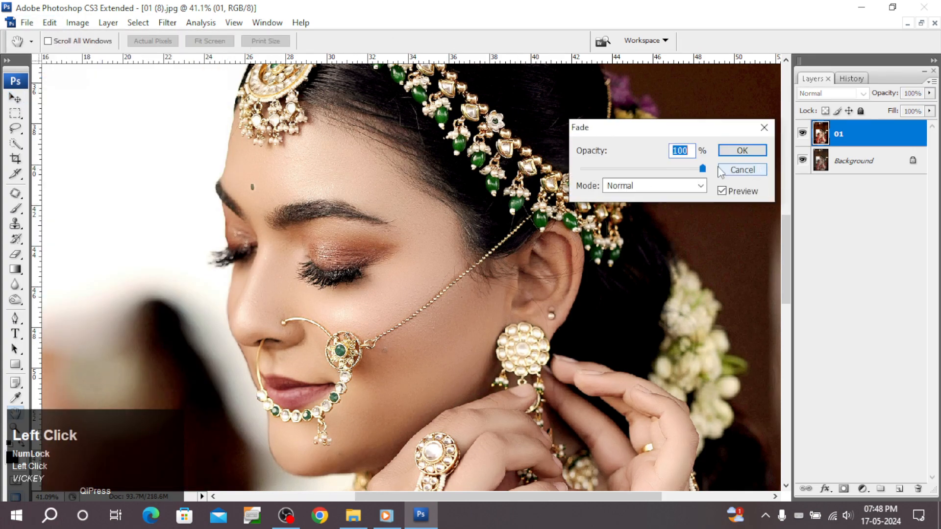
drag(635, 171, 513, 169)
mouse_move(636, 170)
mouse_down()
mouse_move(647, 170)
mouse_move(636, 170)
mouse_up()
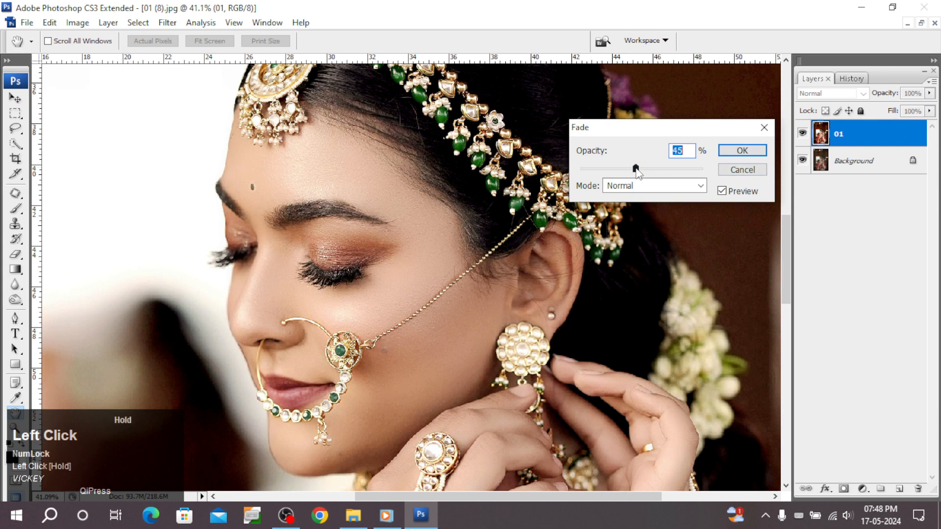
click(743, 150)
key(v)
scroll(462, 199, down, 1)
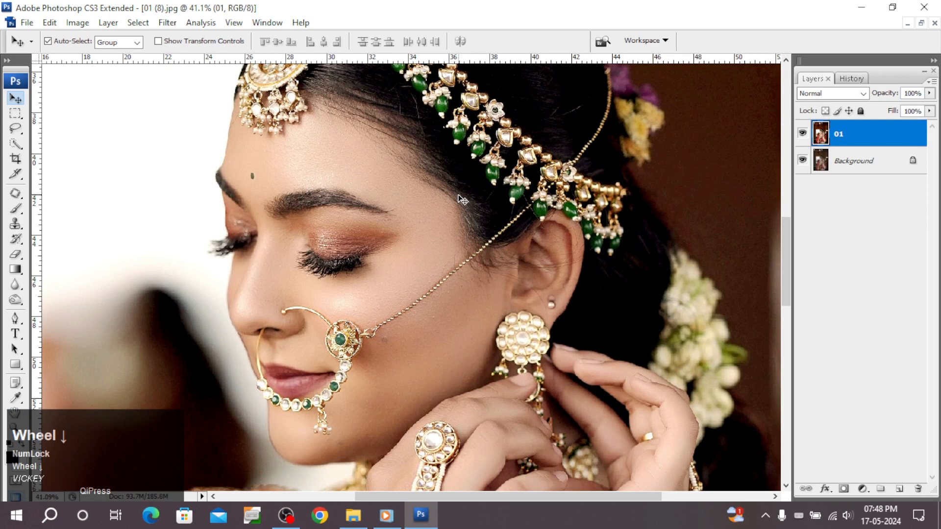
scroll(247, 264, up, 2)
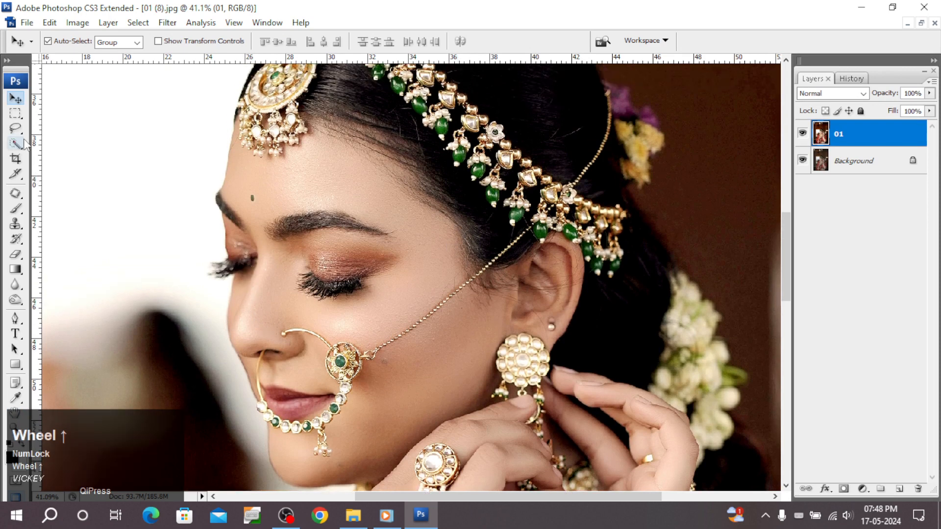
Move the forehead bindi slightly lower between the eyebrows with the Patch tool, copying it onto clear skin and patching out the original
click(16, 194)
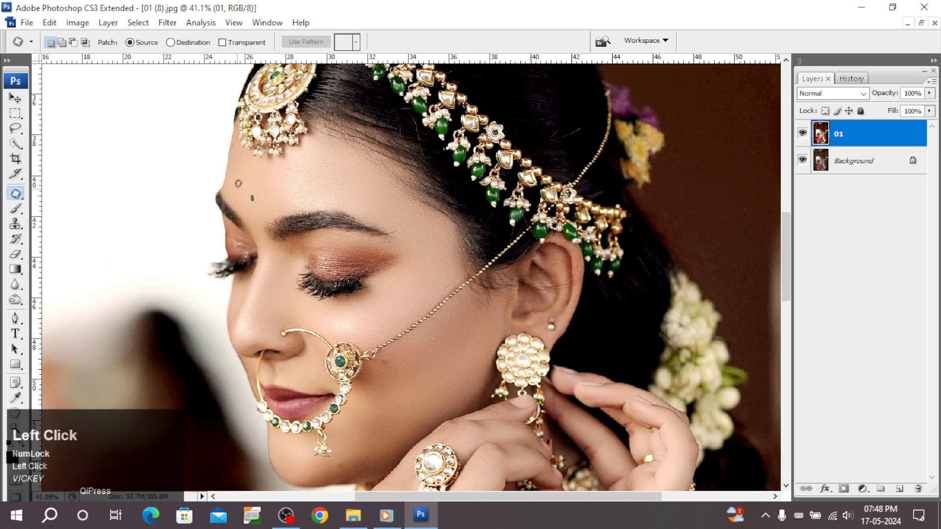
drag(211, 153, 378, 292)
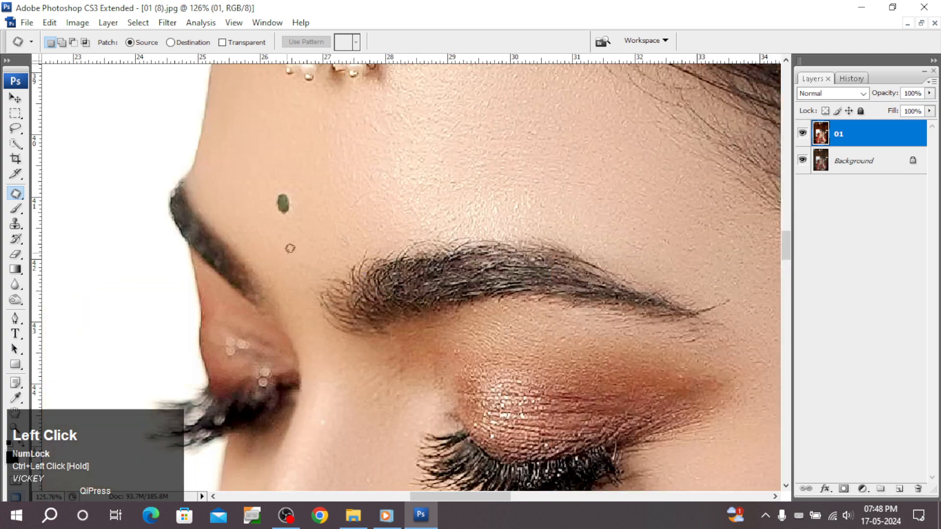
mouse_move(286, 248)
mouse_down()
mouse_move(308, 269)
mouse_move(288, 247)
mouse_move(291, 208)
mouse_up()
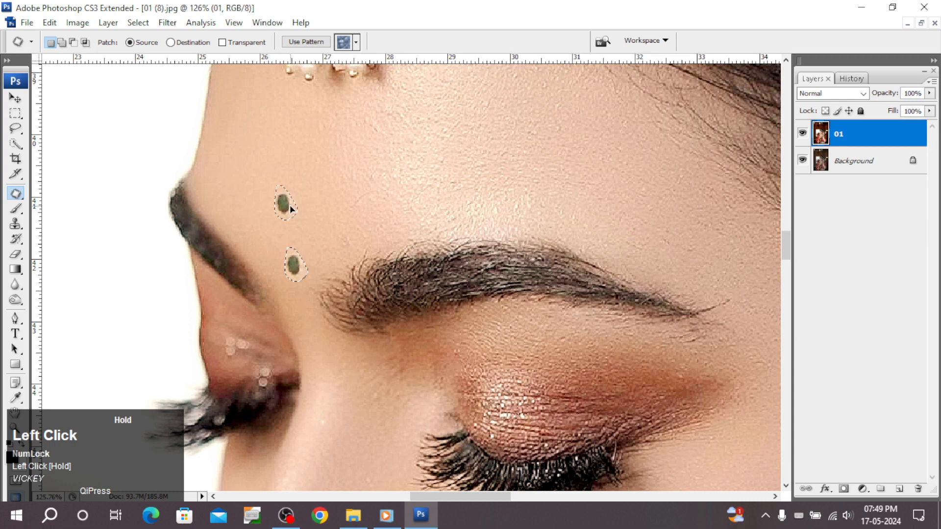
mouse_move(290, 207)
mouse_down()
mouse_move(265, 194)
mouse_move(285, 179)
mouse_move(304, 190)
mouse_move(293, 162)
mouse_up()
click(329, 194)
click(337, 172)
key(space)
mouse_move(339, 202)
mouse_down()
mouse_move(386, 187)
mouse_move(340, 196)
mouse_up()
drag(357, 197, 316, 184)
click(355, 156)
key(space)
right_click(412, 170)
click(427, 180)
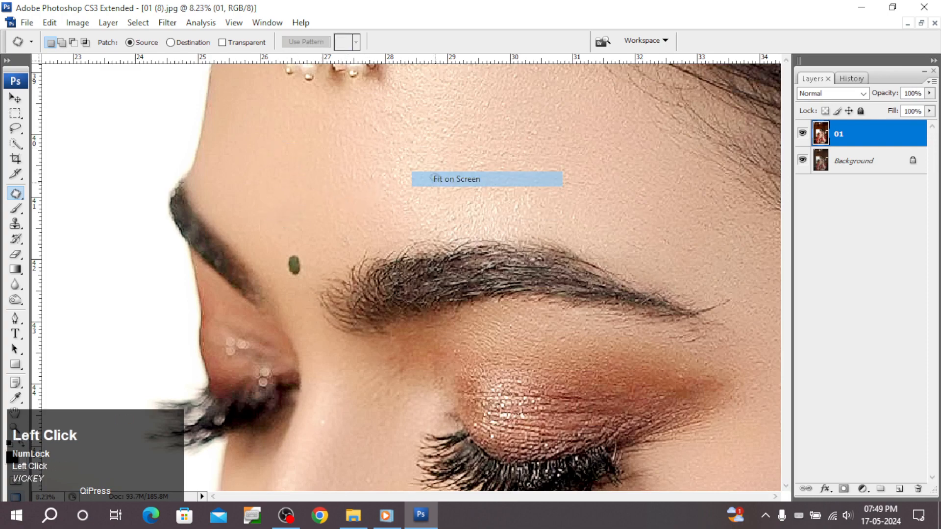
Compare the retouched portrait with the original around the face and hands by repeatedly toggling the visibility of layer 01
key(ctrl+space)
drag(367, 212, 509, 377)
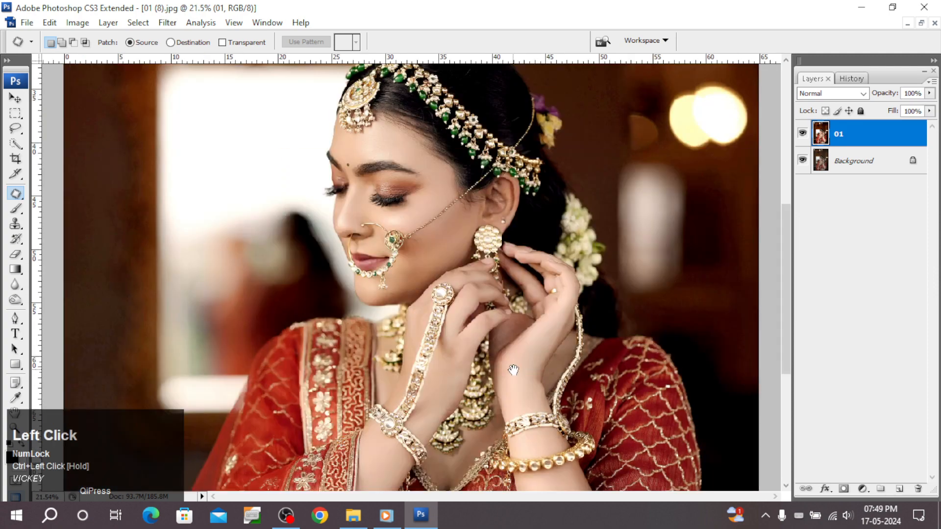
drag(490, 338, 457, 346)
right_click(402, 218)
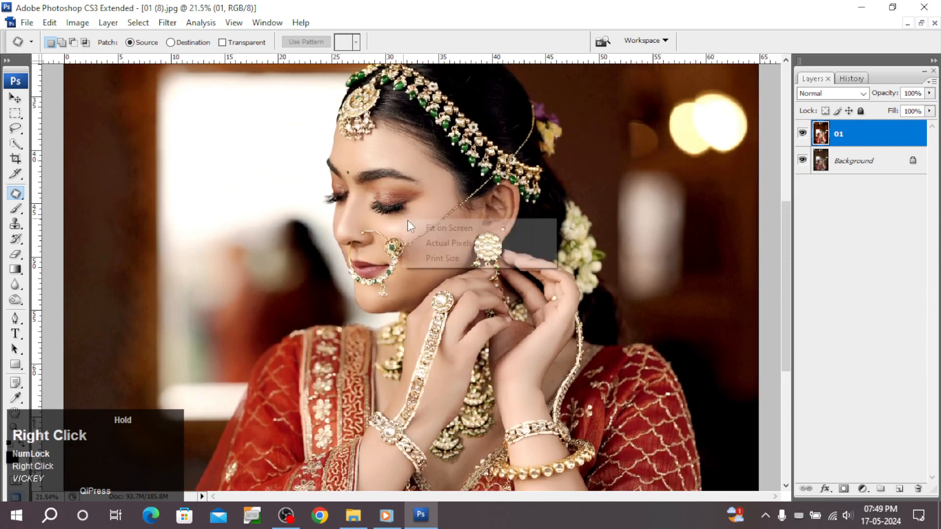
click(418, 227)
key(ctrl+space)
drag(308, 179, 556, 310)
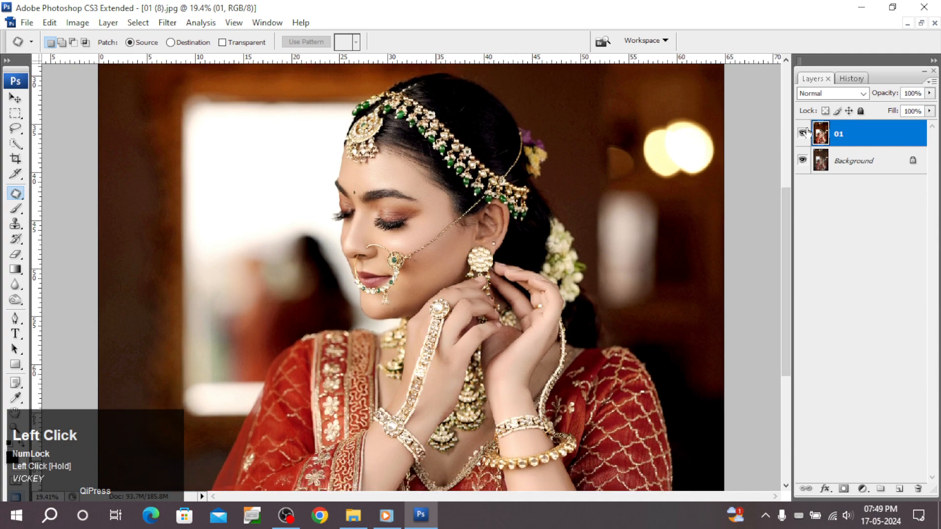
key(v)
click(803, 132)
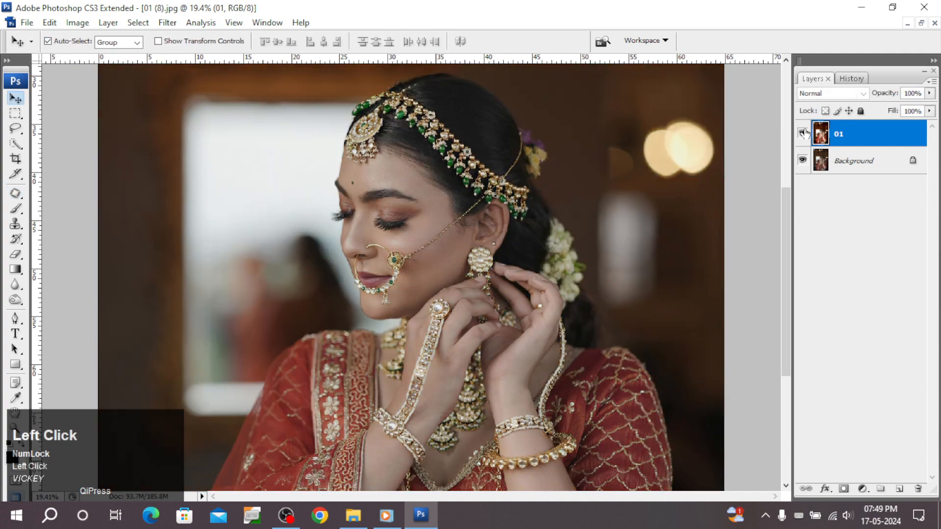
click(803, 132)
click(803, 133)
click(802, 133)
click(803, 133)
click(803, 132)
click(802, 132)
click(803, 133)
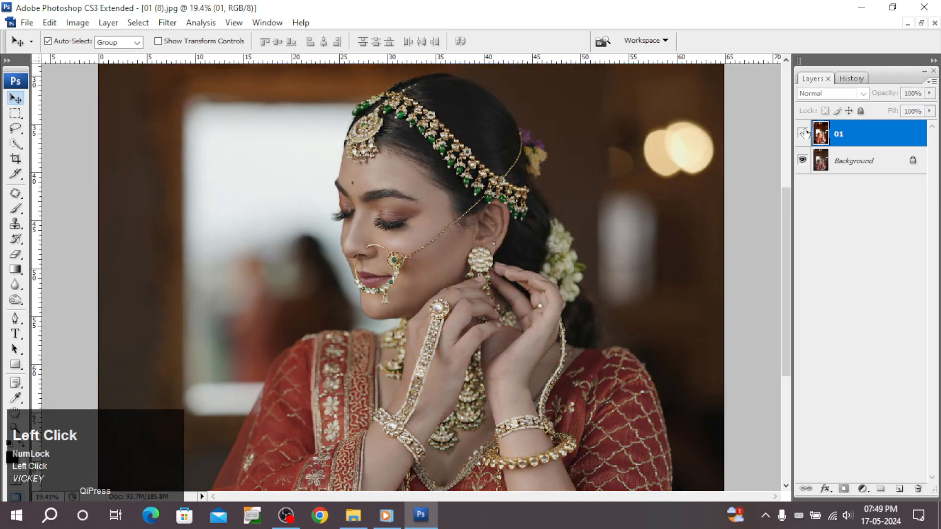
click(802, 133)
click(803, 133)
click(802, 133)
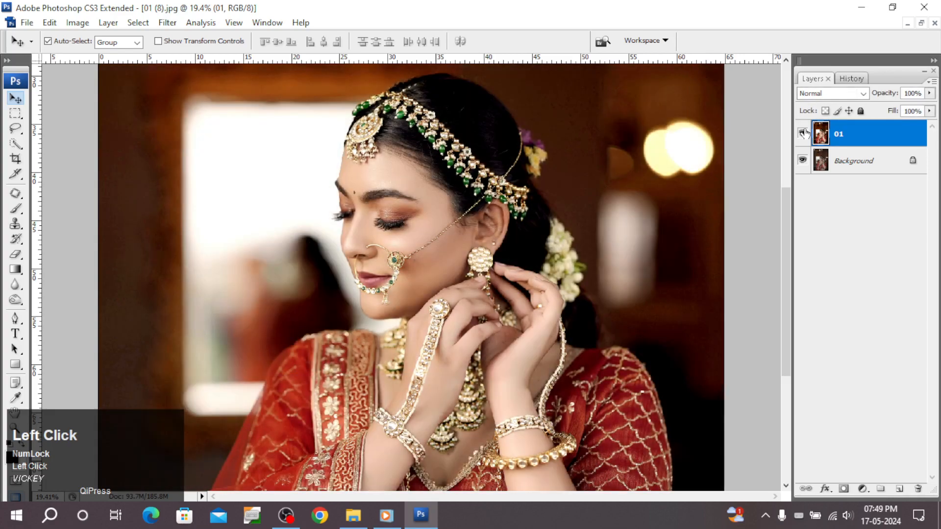
click(803, 133)
click(803, 133)
Darken the small mole on the cheek beside the nose ring with the Burn tool, using a size 30 brush, Midtones range and 50% exposure
key(ctrl+space)
drag(386, 234, 484, 311)
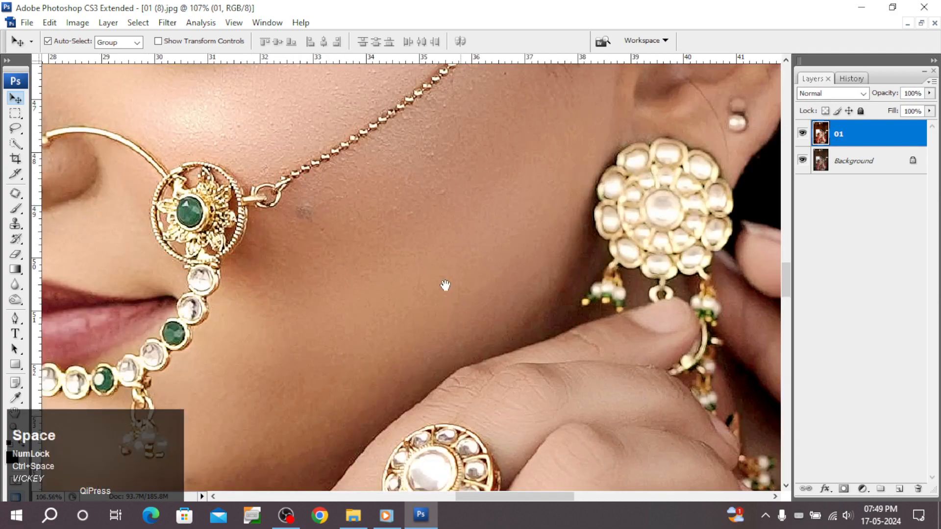
key(o)
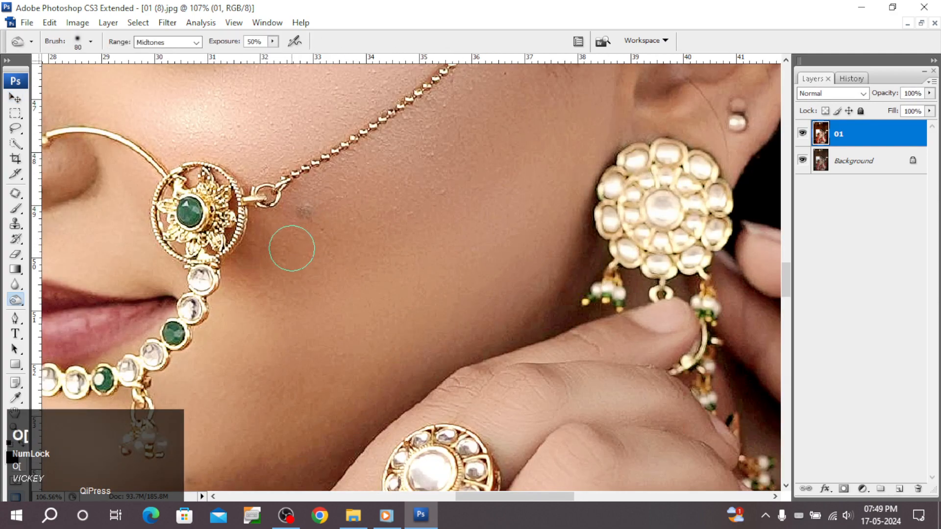
key(bracketleft)
click(303, 213)
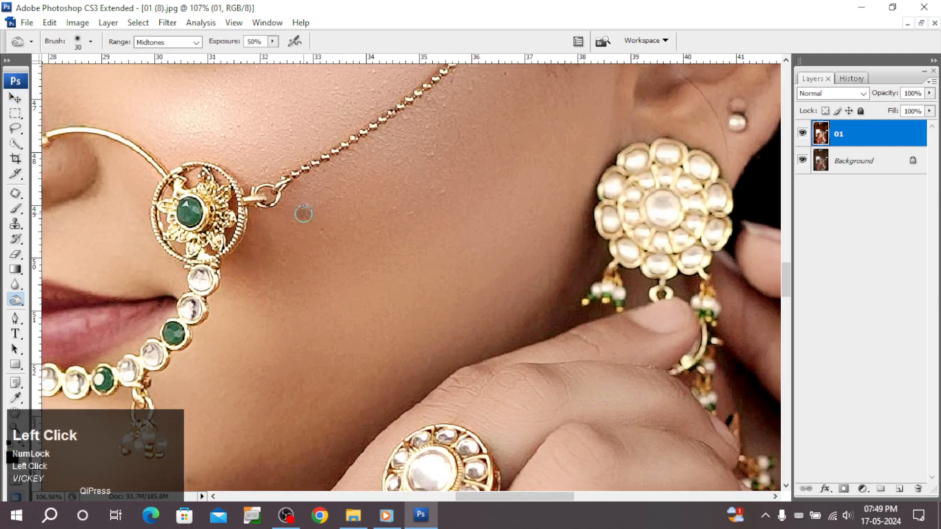
key(bracketleft)
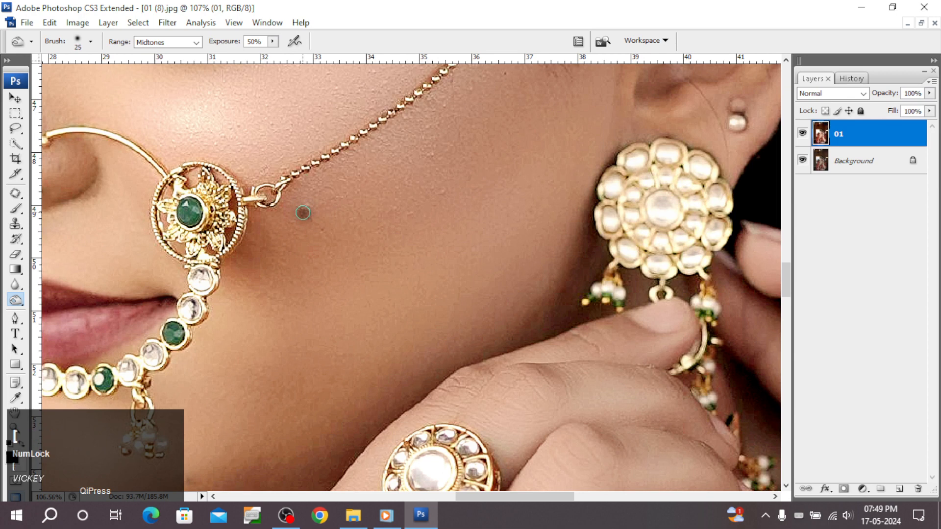
key(bracketright)
click(304, 212)
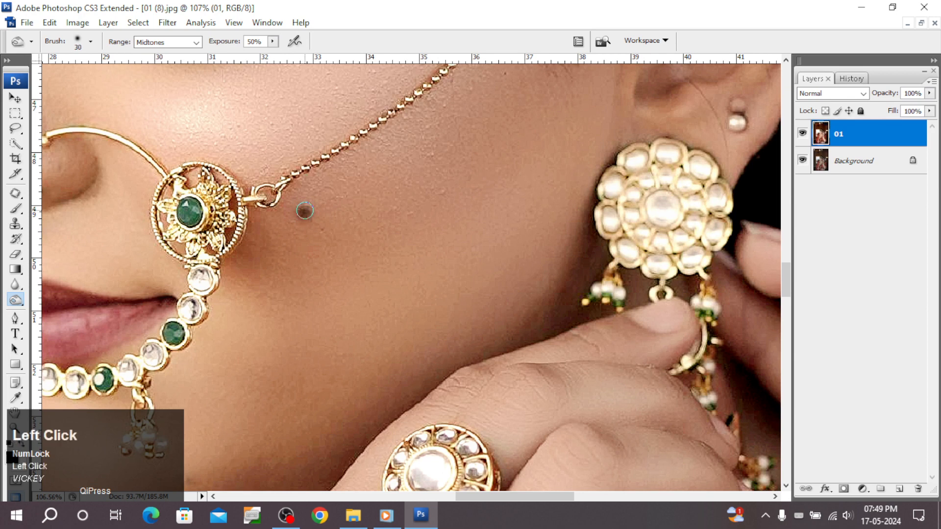
right_click(383, 225)
click(406, 231)
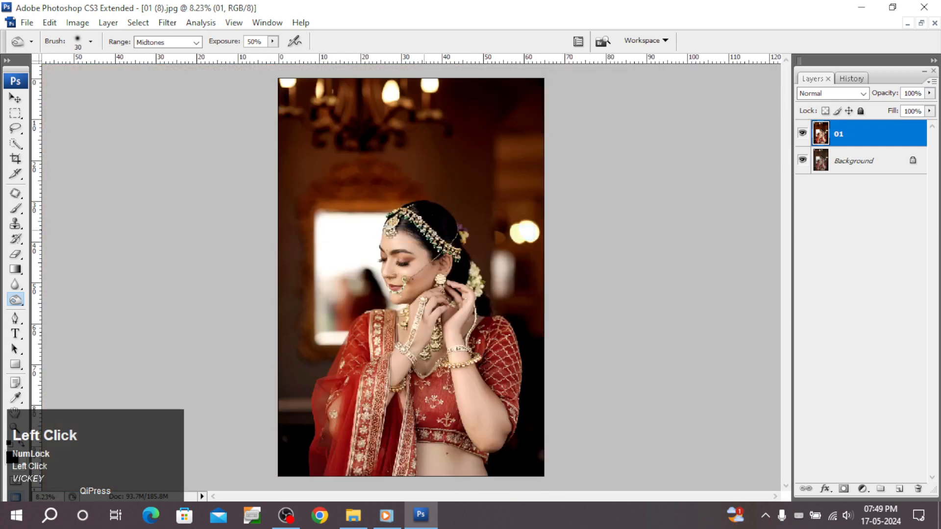
ctrl+click(506, 344)
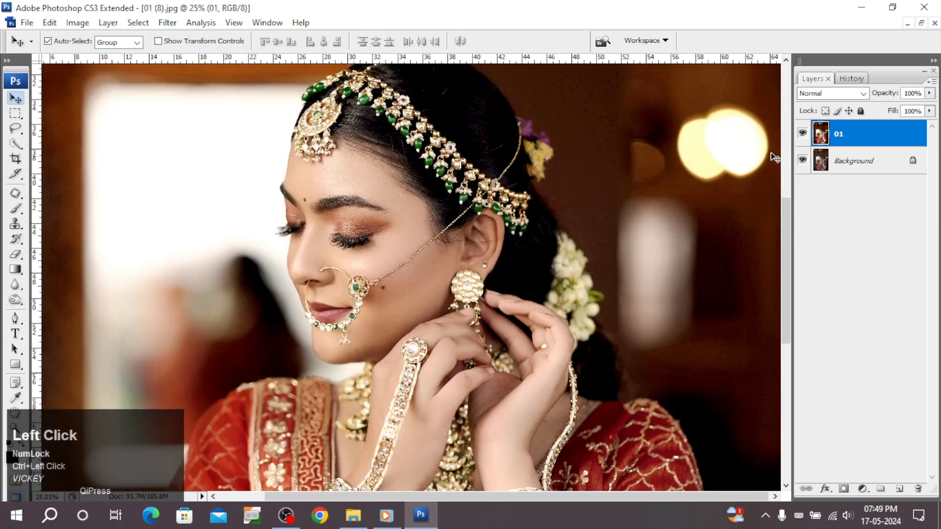
Compare the burned cheek mole and overall retouch with the original by toggling the visibility of layer 01
click(802, 133)
click(803, 134)
click(802, 134)
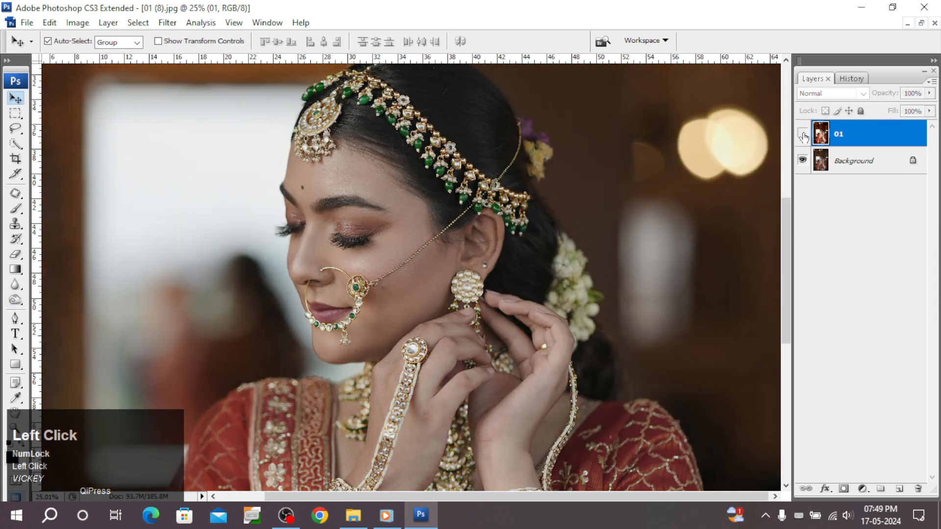
click(802, 133)
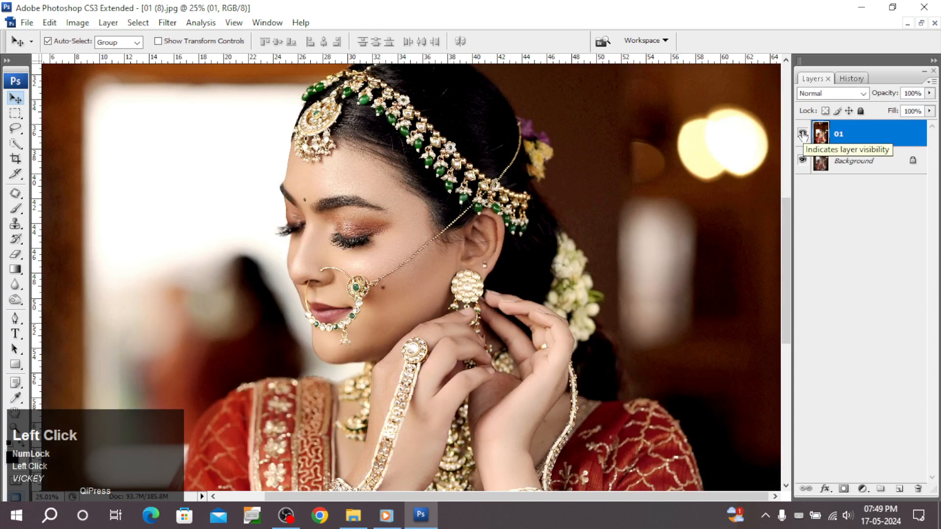
Remove the small spot on the lower chin with the Patch tool and check the portrait against the original
ctrl+click(290, 330)
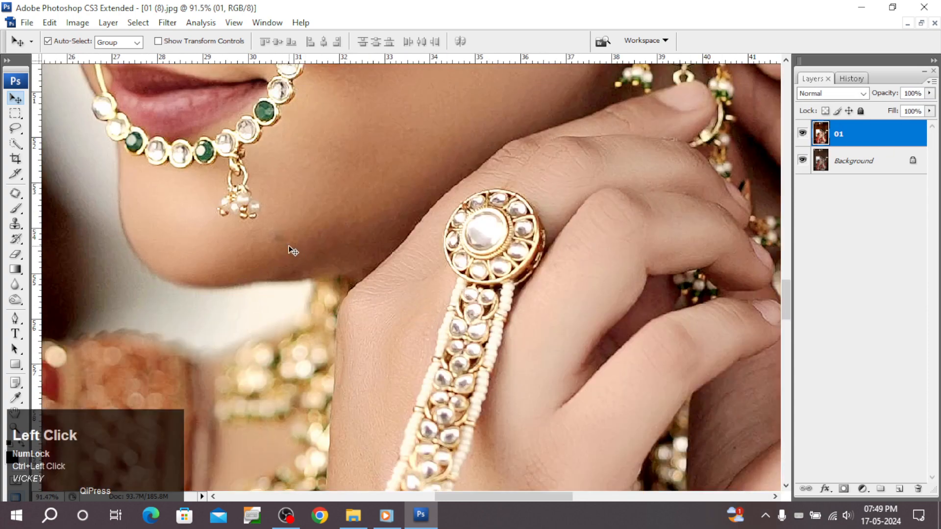
key(j)
mouse_move(291, 233)
mouse_down()
mouse_move(270, 250)
mouse_move(276, 223)
mouse_move(583, 350)
mouse_up()
click(296, 192)
right_click(329, 192)
click(344, 203)
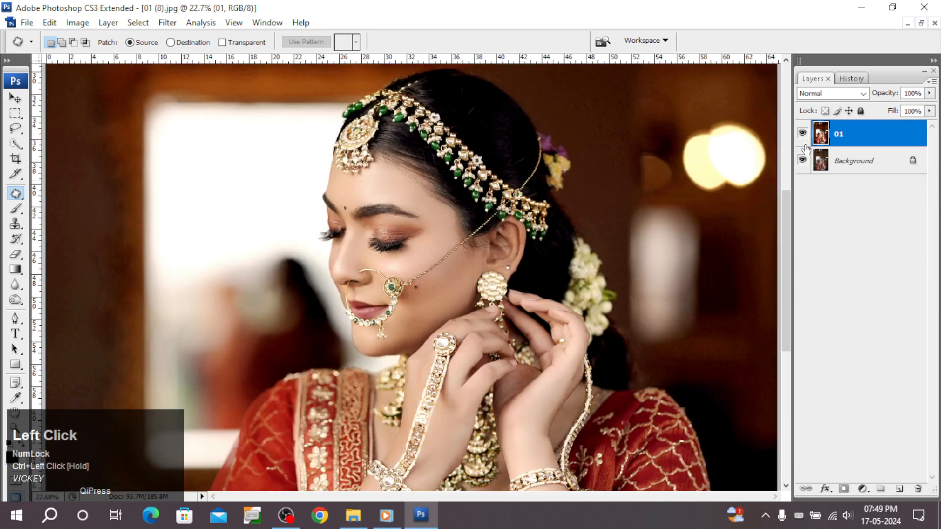
click(803, 134)
click(803, 134)
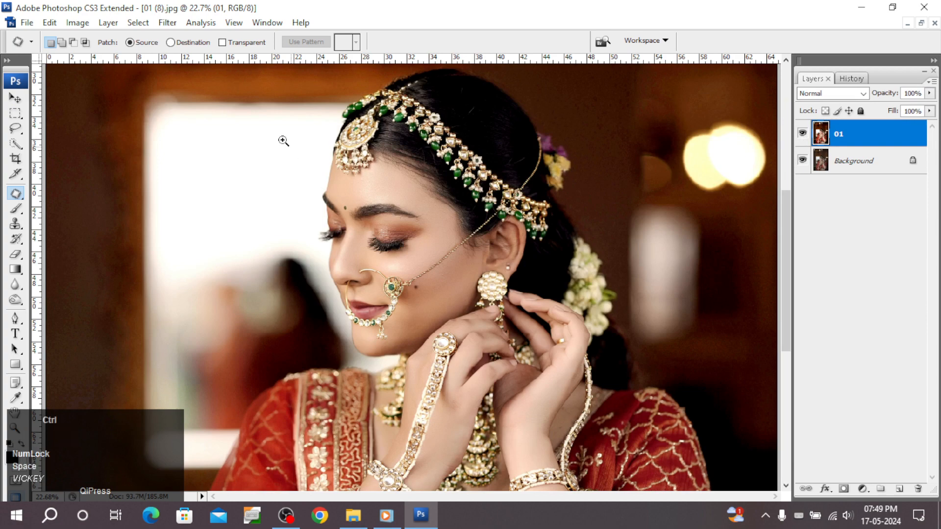
Darken the hair along the hairline, from the forehead ornament to the ear, with a size 300 Burn brush at Midtones and 50% exposure
scroll(763, 393, up, 1)
drag(471, 285, 530, 327)
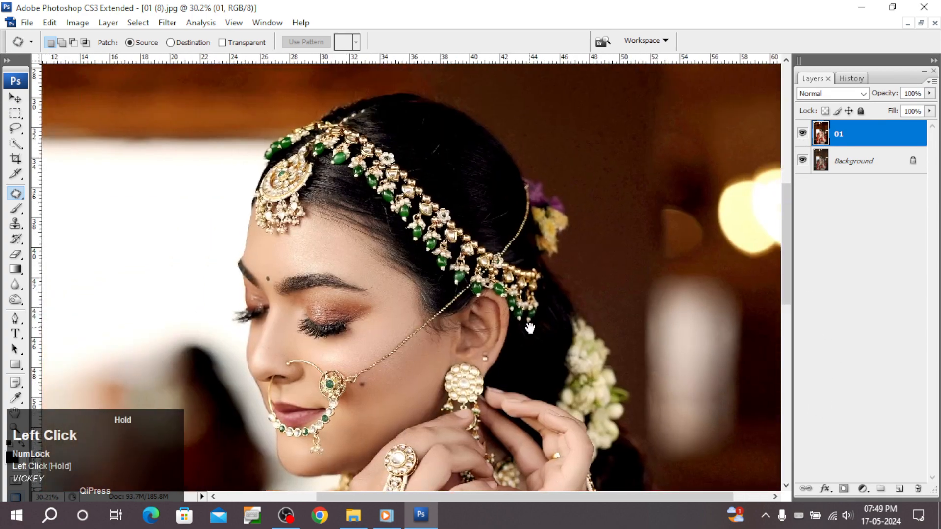
key(o)
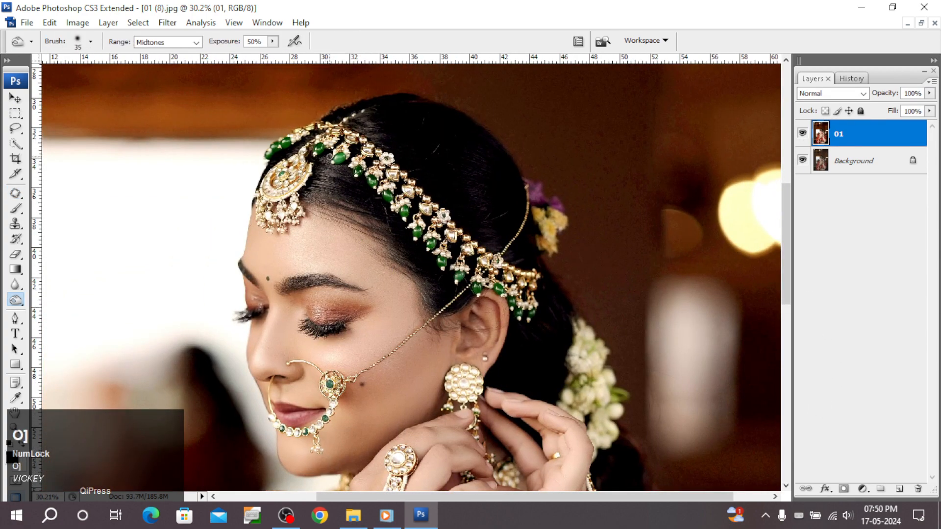
key(bracketright)
key(bracketright)
key(bracketright)
key(bracketright)
key(bracketright)
key(bracketright)
key(bracketright)
key(bracketright)
key(bracketright)
key(bracketright)
key(bracketright)
key(bracketright)
key(bracketright)
click(326, 184)
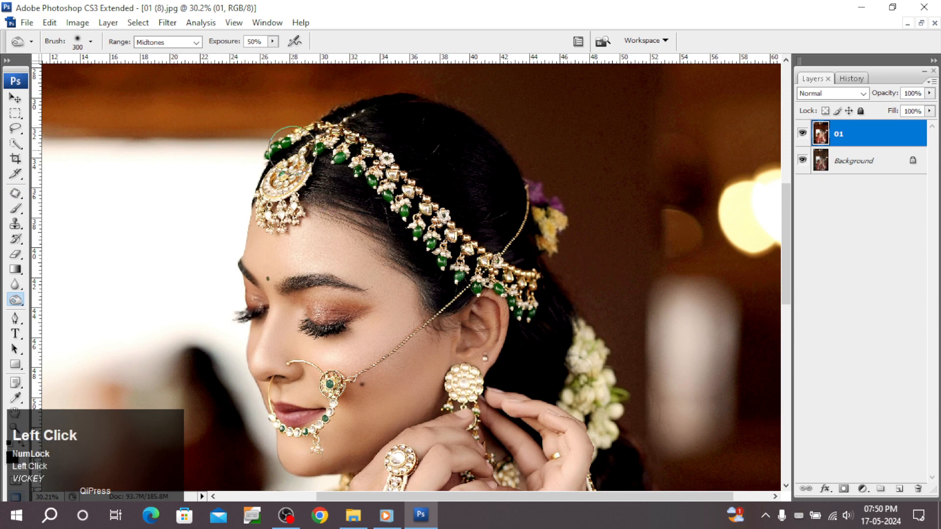
click(305, 145)
click(323, 172)
click(338, 191)
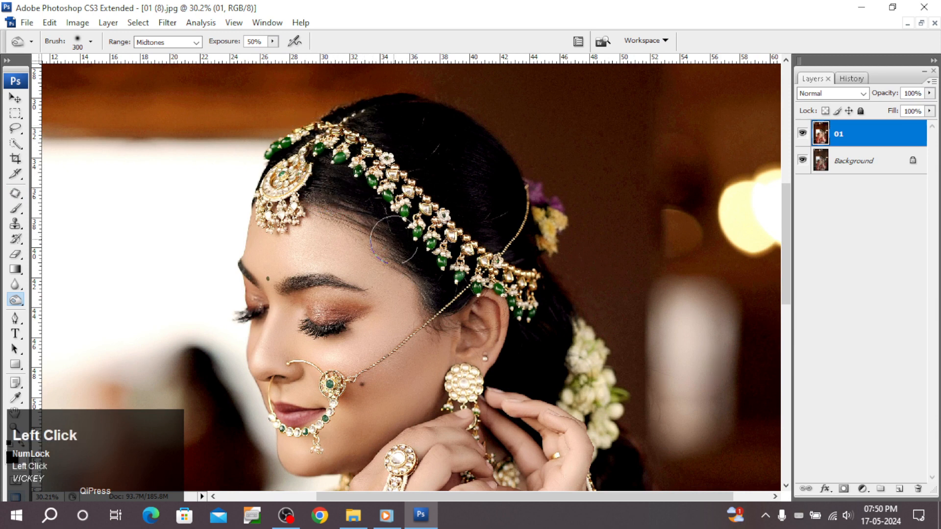
click(433, 314)
Darken the eyebrows and lips with the Burn tool, using a size 90 brush at Midtones and 50% exposure
key(bracketleft)
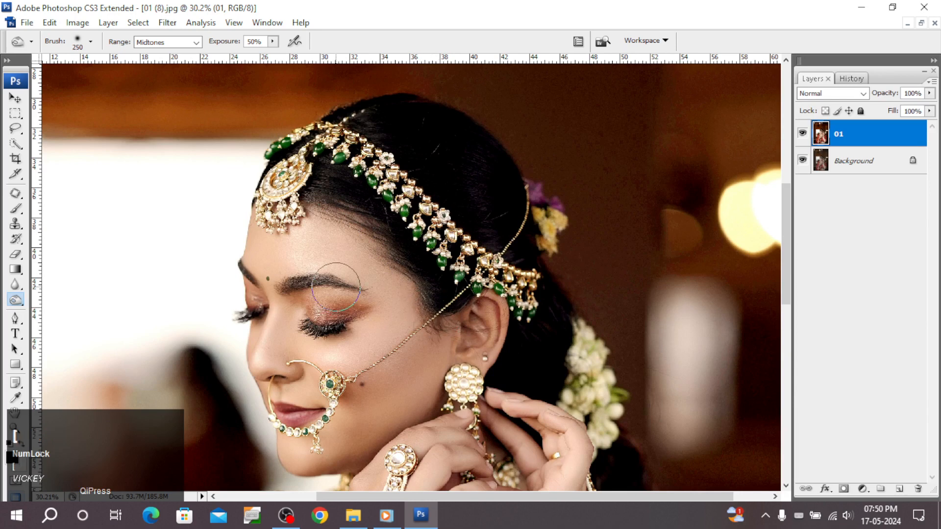
key(bracketleft)
key(bracketleft)
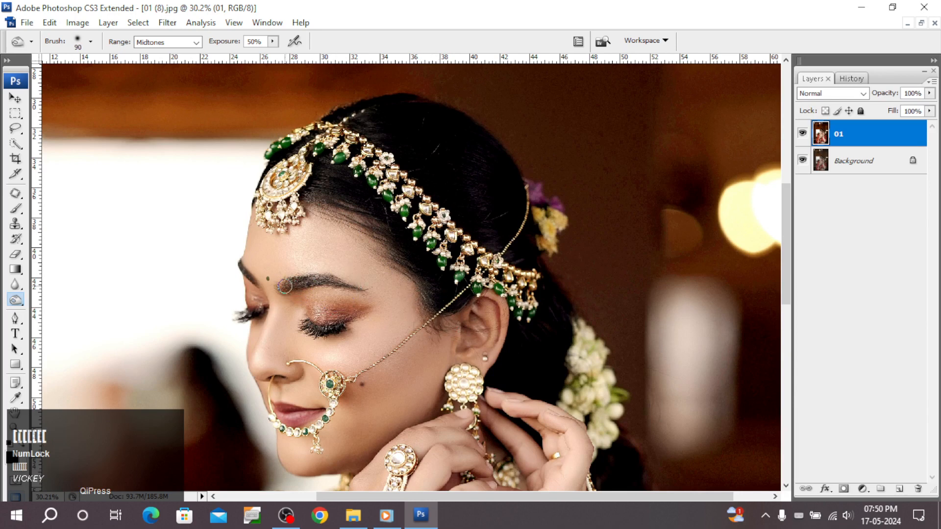
click(288, 283)
mouse_move(284, 286)
mouse_down()
mouse_move(313, 277)
mouse_move(366, 289)
mouse_move(300, 283)
mouse_up()
key(bracketleft)
key(bracketleft)
key(bracketleft)
key(bracketright)
key(bracketright)
key(bracketright)
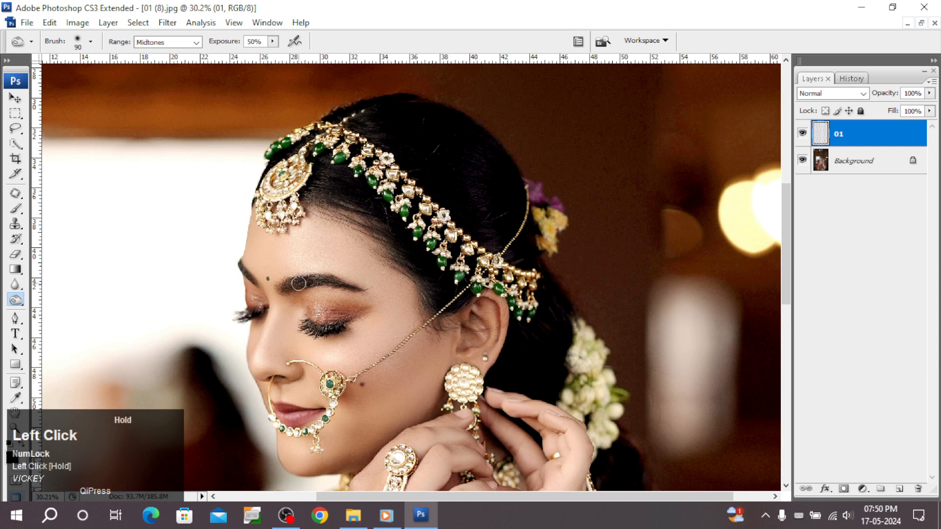
key(bracketright)
drag(279, 414, 288, 416)
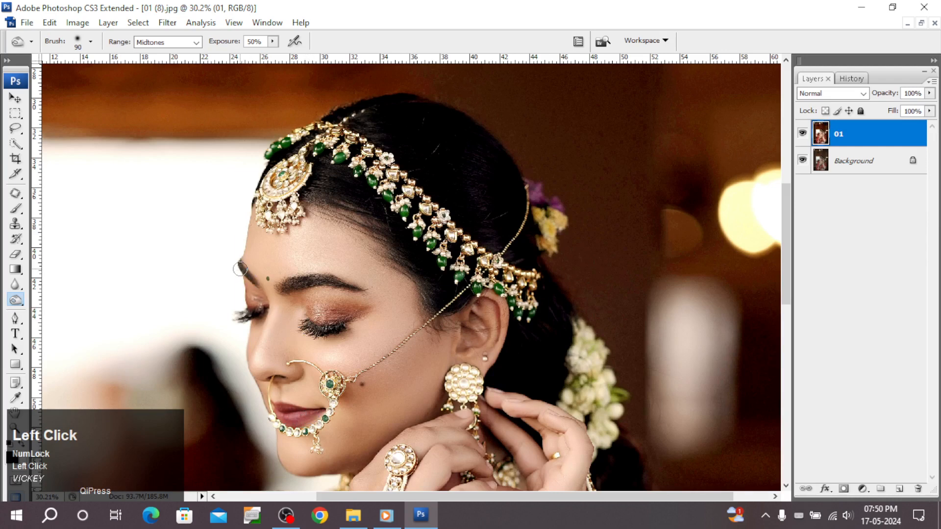
Deepen the gold of the earring and the jewelled hand chain with a size 100 Burn brush
key(bracketright)
mouse_move(470, 379)
mouse_down()
mouse_move(462, 374)
mouse_move(468, 387)
mouse_move(470, 178)
mouse_up()
key(space)
drag(411, 261, 391, 333)
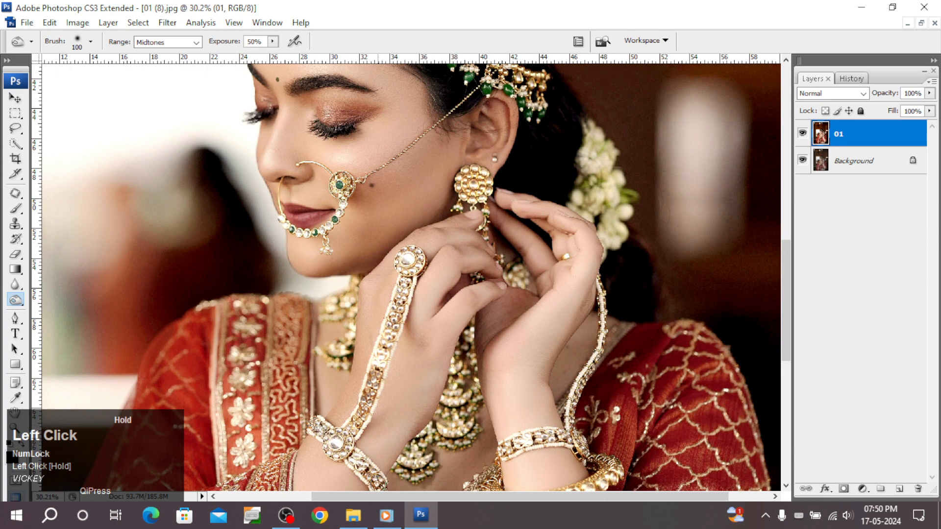
key(space)
right_click(457, 323)
click(479, 335)
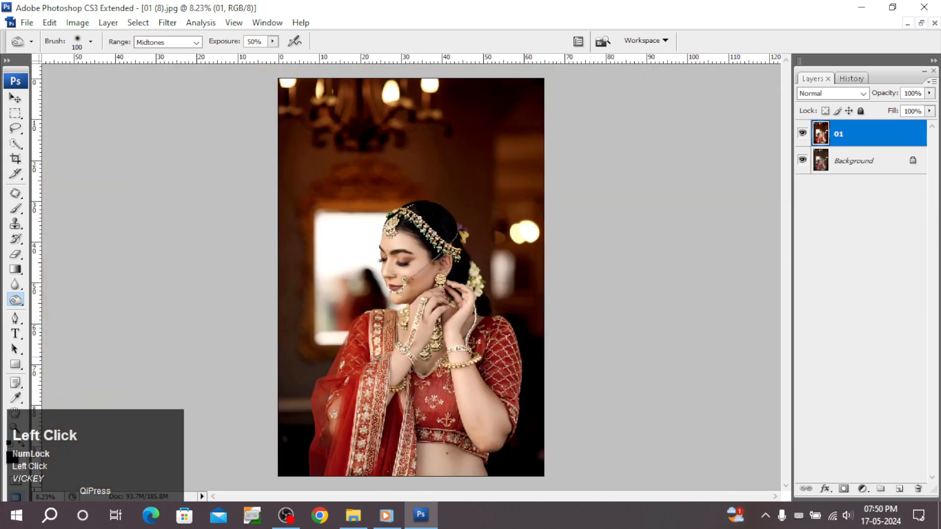
Darken the red blouse, sleeve, dupatta and waist area with a size 1200 Burn brush, and briefly dodge the hands and face
key(bracketright)
key(bracketright)
key(bracketright)
key(bracketright)
key(bracketright)
key(bracketright)
key(bracketright)
key(bracketright)
key(bracketright)
key(bracketright)
key(bracketright)
key(bracketright)
key(bracketright)
key(bracketright)
key(bracketright)
mouse_move(431, 405)
mouse_down()
mouse_move(436, 391)
mouse_move(435, 417)
mouse_move(450, 427)
mouse_up()
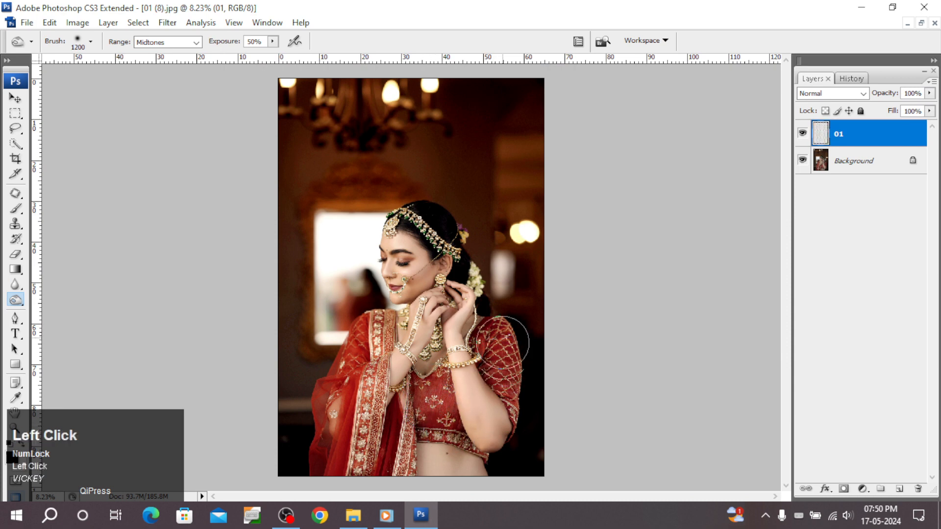
drag(515, 397, 495, 443)
click(469, 447)
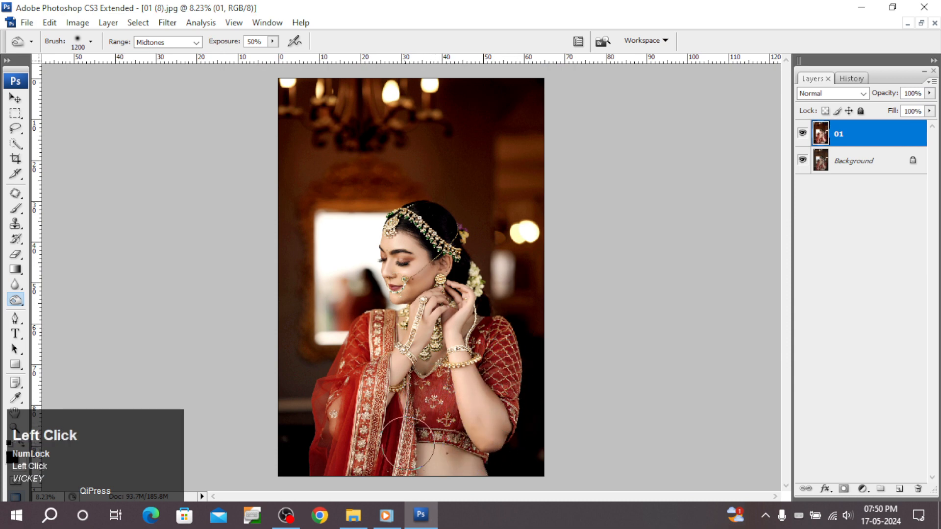
mouse_move(409, 444)
mouse_down()
mouse_move(384, 443)
mouse_move(365, 465)
mouse_move(372, 327)
mouse_move(391, 346)
mouse_up()
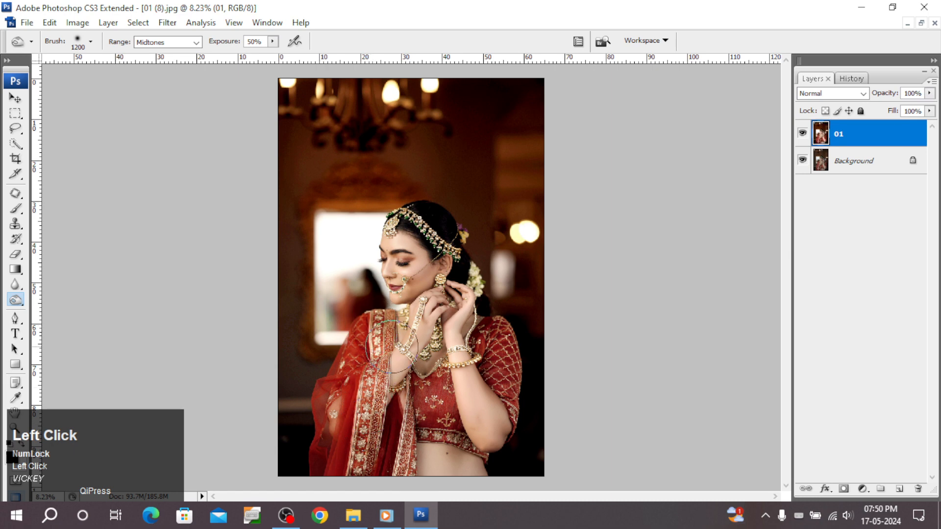
drag(424, 460, 478, 462)
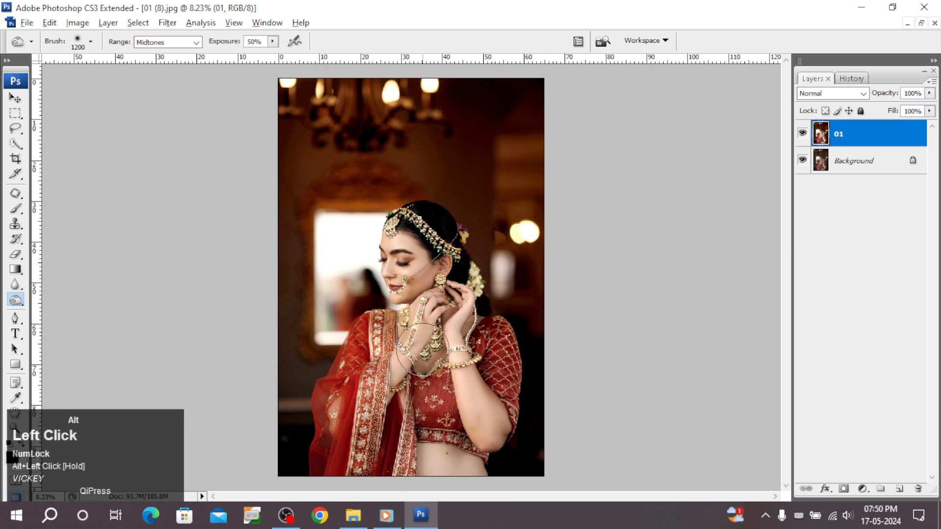
alt+click(428, 361)
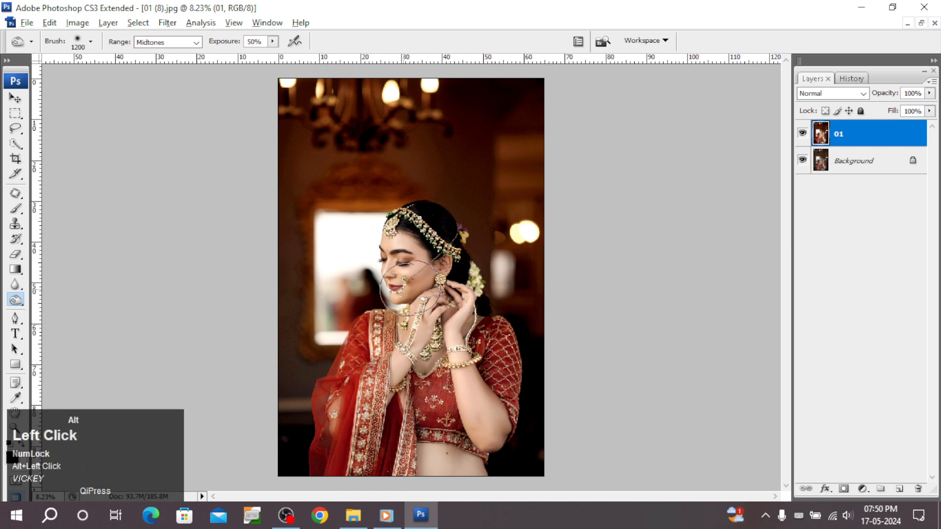
drag(353, 218, 510, 343)
Apply Levels to layer 01 with RGB input values of 11, 1.08 and 251
key(v)
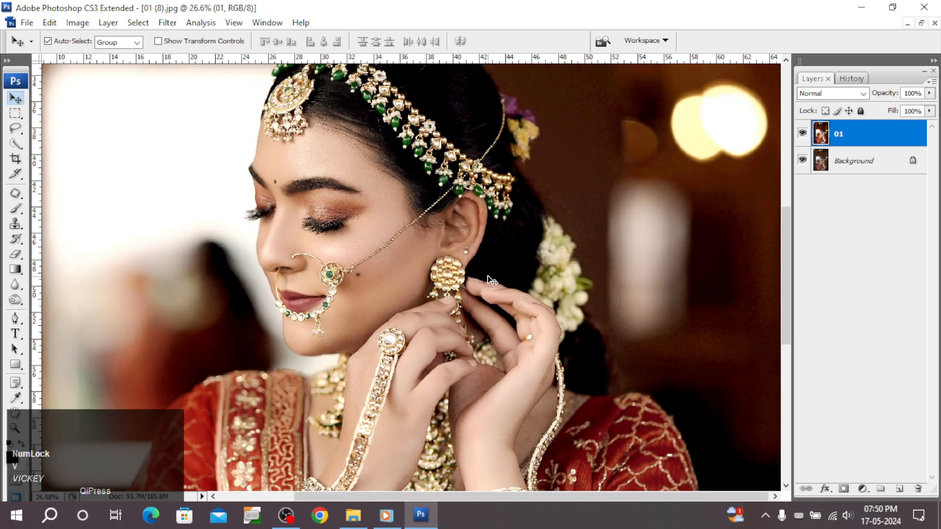
key(ctrl+l)
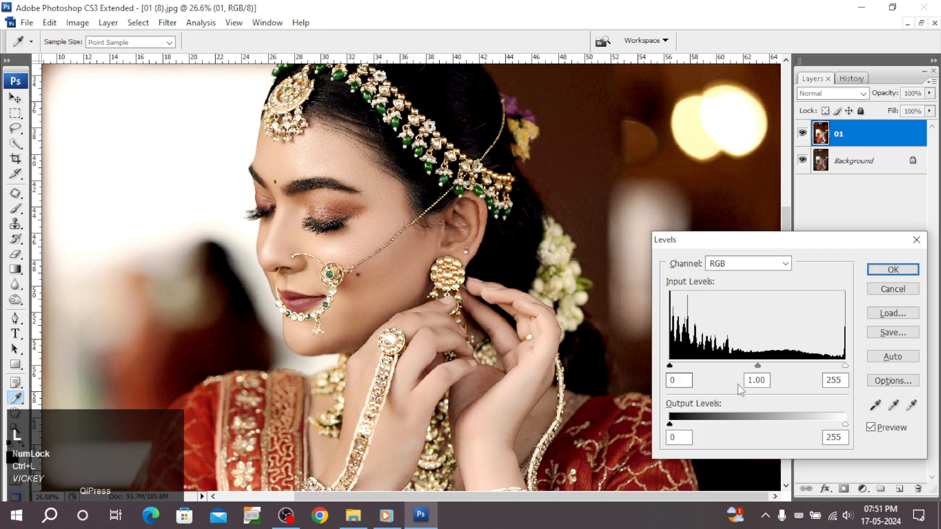
drag(844, 366, 842, 367)
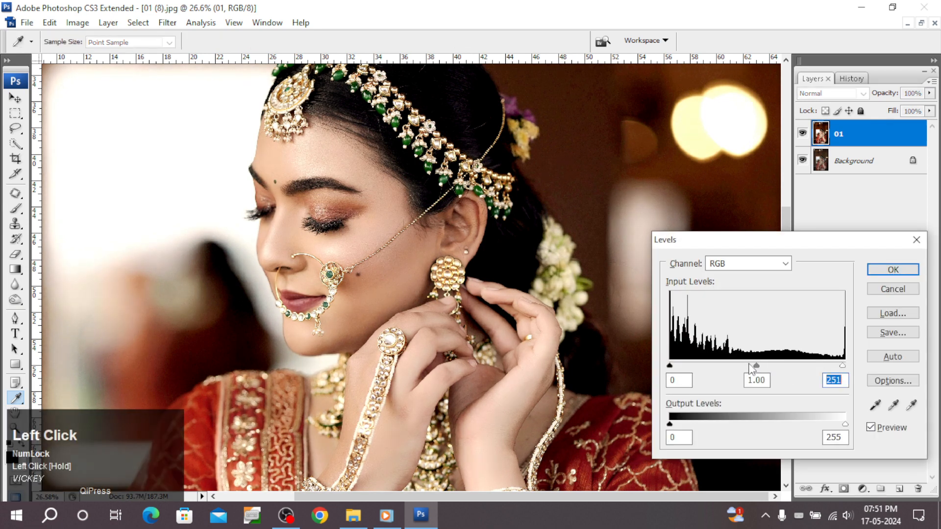
drag(749, 365, 751, 366)
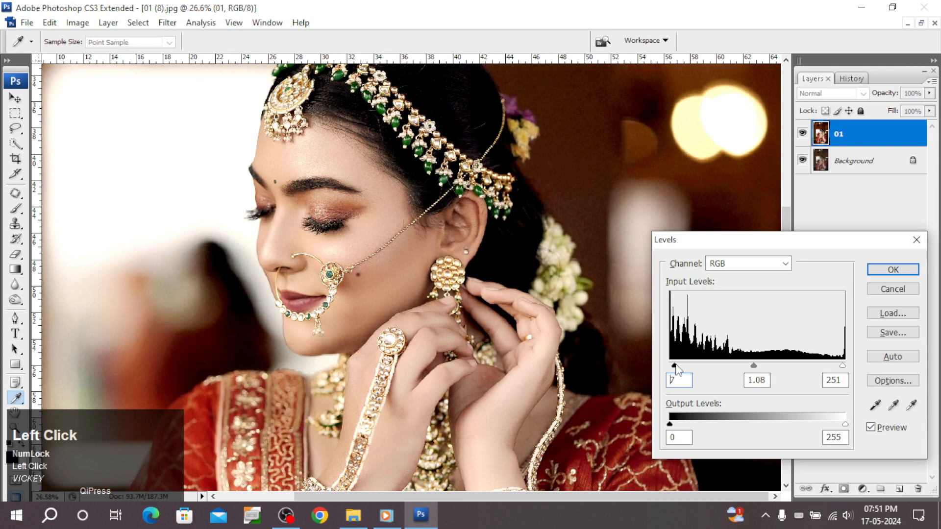
drag(678, 369, 677, 369)
scroll(678, 369, up, 1)
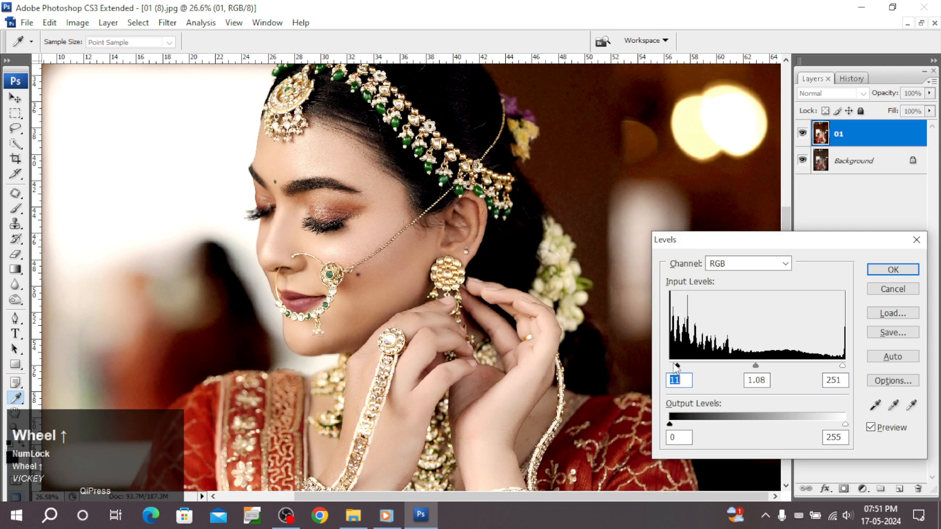
key(Return)
scroll(680, 355, up, 1)
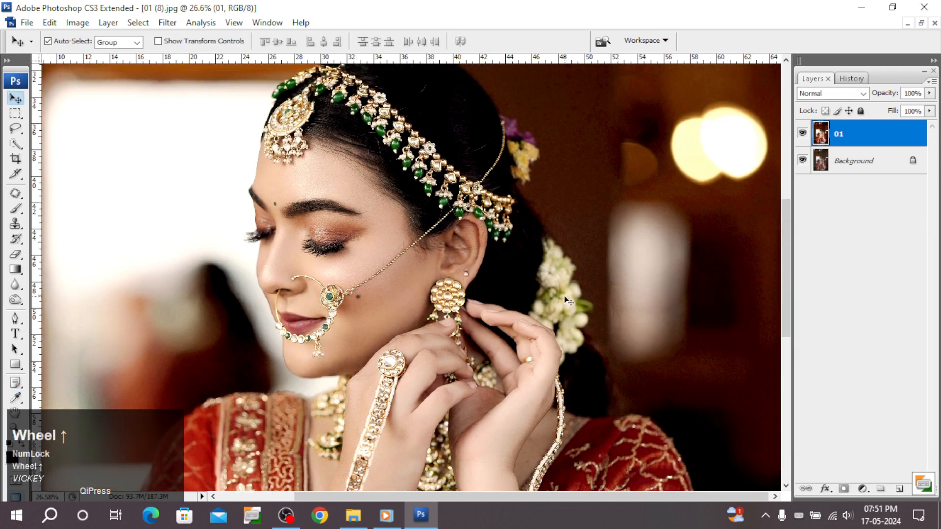
Compare the retouched face and jewellery with the original close up by repeatedly toggling the visibility of layer 01
click(803, 131)
click(803, 132)
key(v)
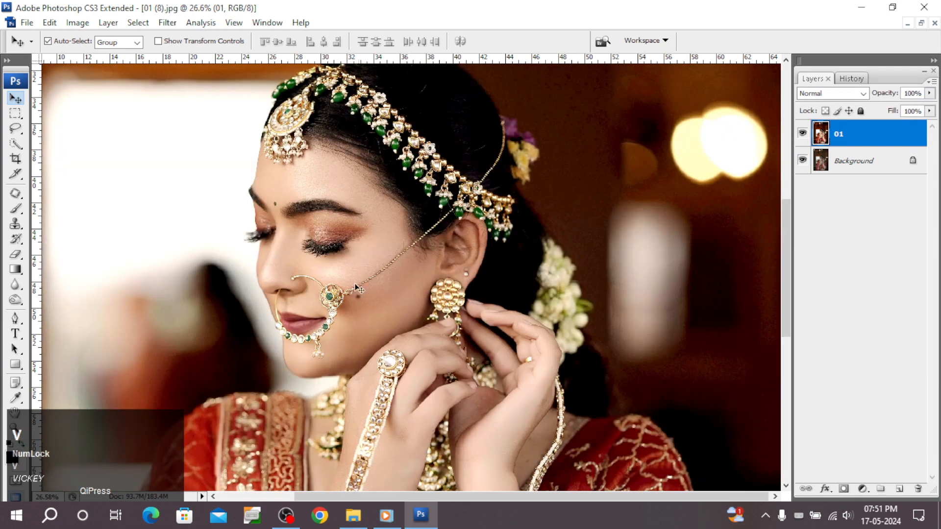
drag(178, 130, 550, 389)
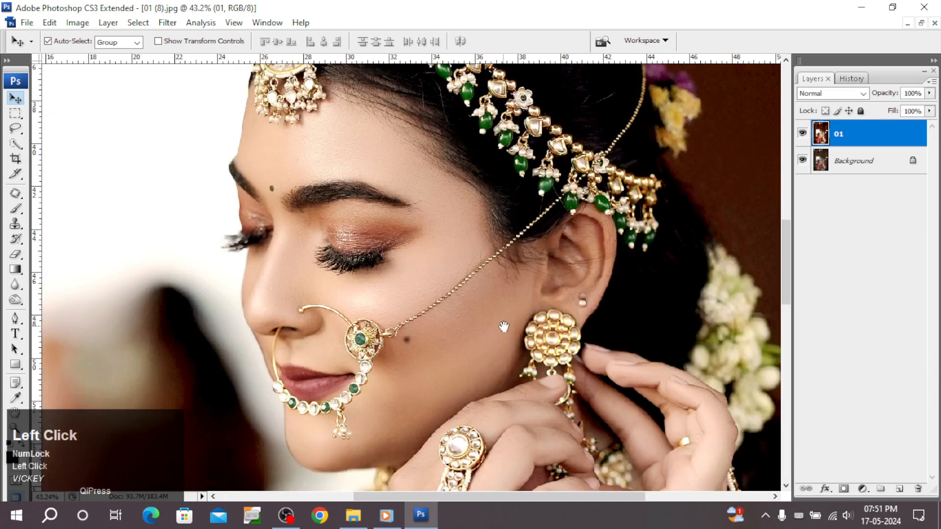
click(803, 134)
click(802, 135)
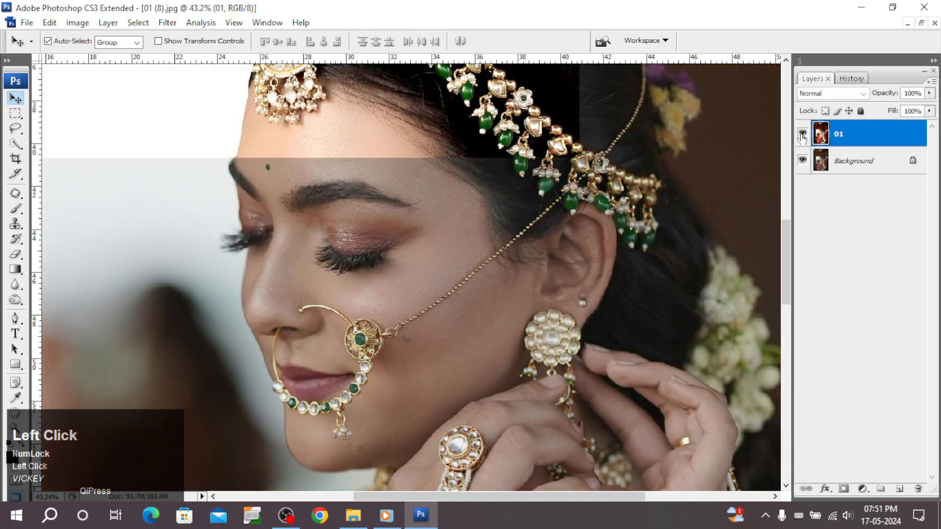
click(802, 135)
click(802, 135)
click(802, 134)
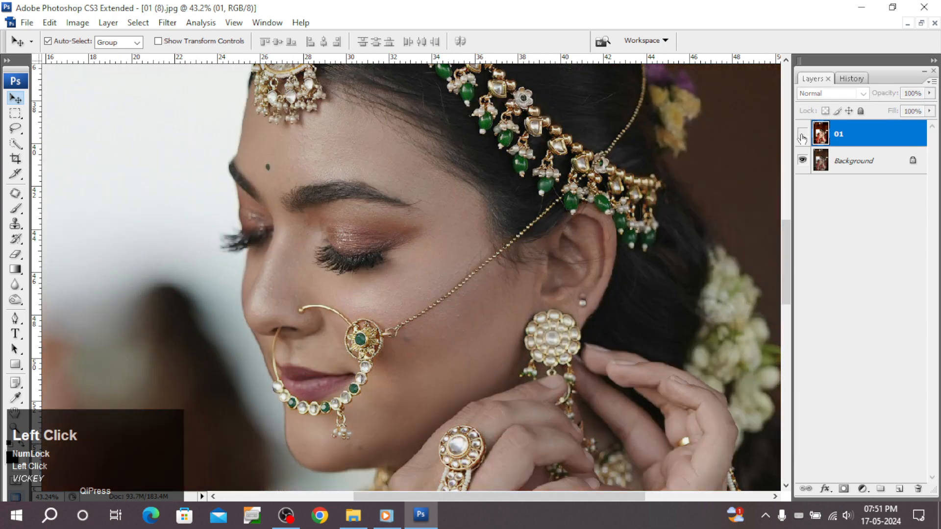
click(803, 134)
click(803, 134)
click(803, 135)
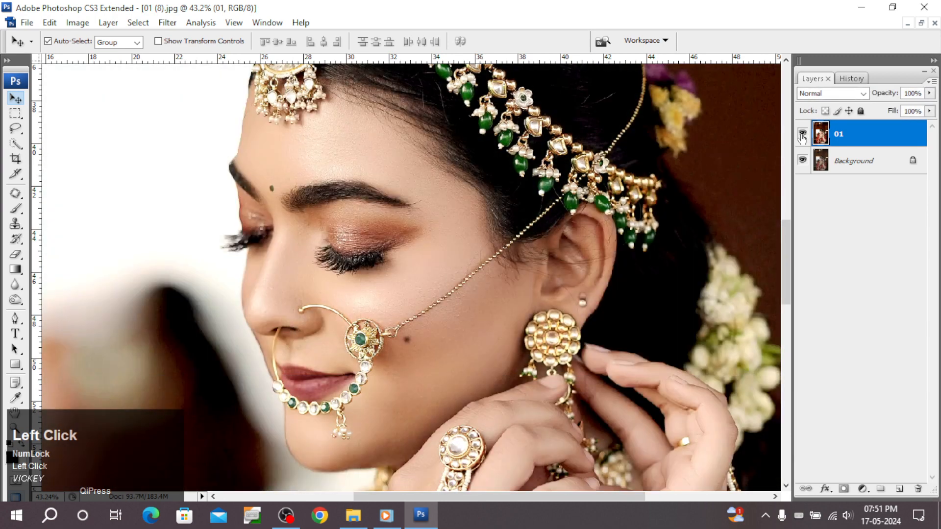
Patch out the piercing mark above the pearl stud on the earlobe using clear skin from the ear
drag(498, 270, 677, 354)
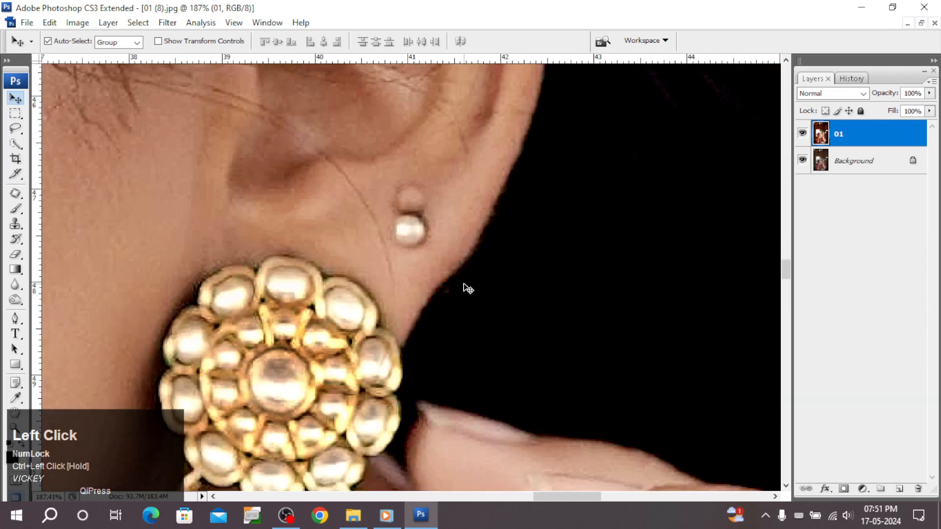
key(j)
mouse_move(386, 211)
mouse_down()
mouse_move(426, 211)
mouse_move(432, 194)
mouse_move(390, 197)
mouse_up()
mouse_move(418, 202)
mouse_down()
mouse_move(443, 172)
mouse_move(473, 156)
mouse_move(382, 149)
mouse_up()
click(483, 165)
Smooth the patched skin above the pearl stud and the nearby ear edge with the Clone Stamp, using a size 30 brush at 38% opacity
key(s)
right_click(431, 177)
alt+click(439, 112)
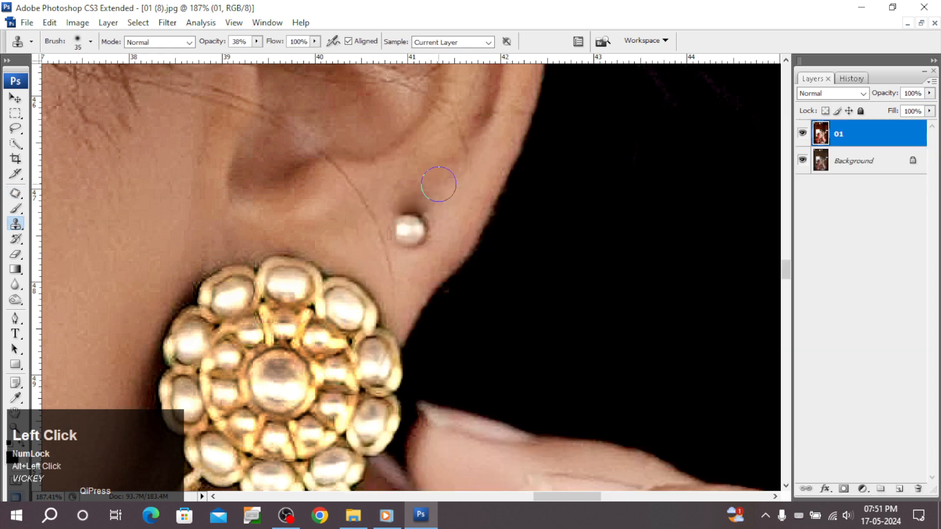
key(bracketleft)
alt+click(428, 181)
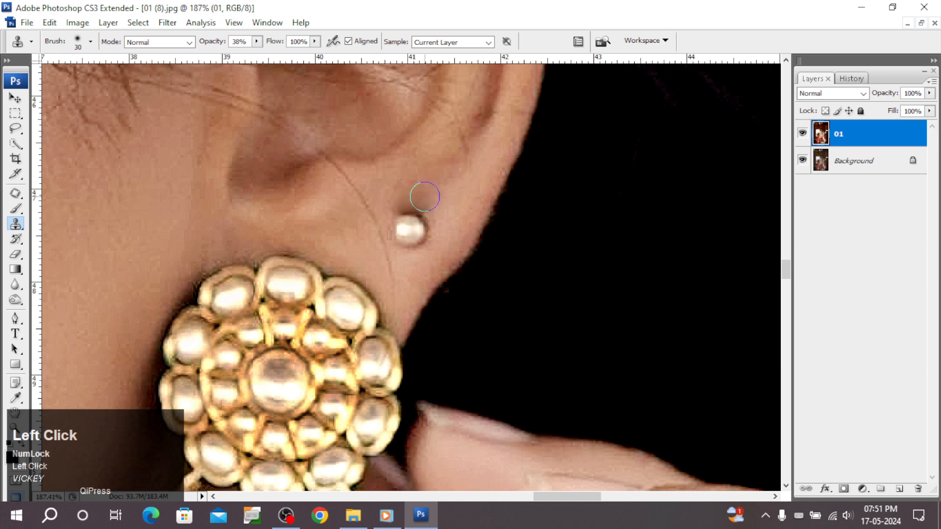
drag(420, 201, 396, 203)
alt+click(391, 181)
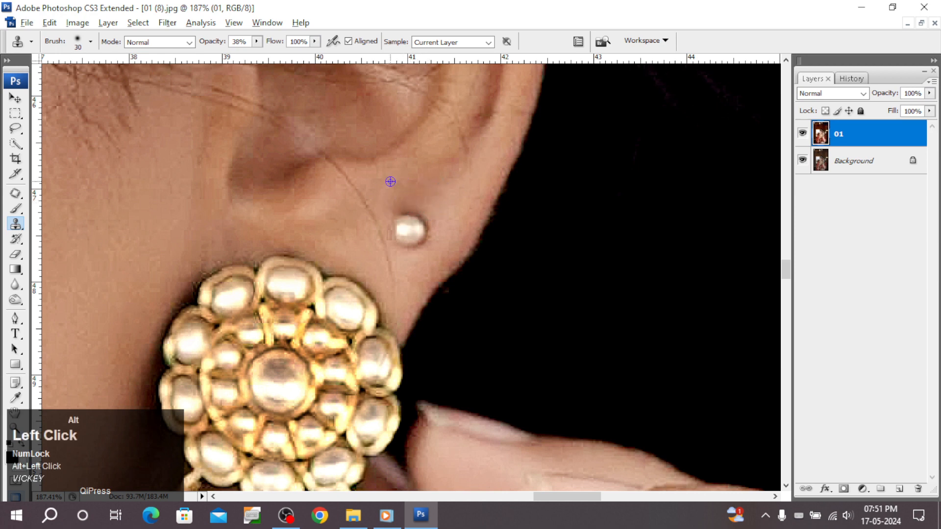
click(396, 203)
alt+click(400, 181)
click(414, 184)
alt+click(425, 176)
click(418, 192)
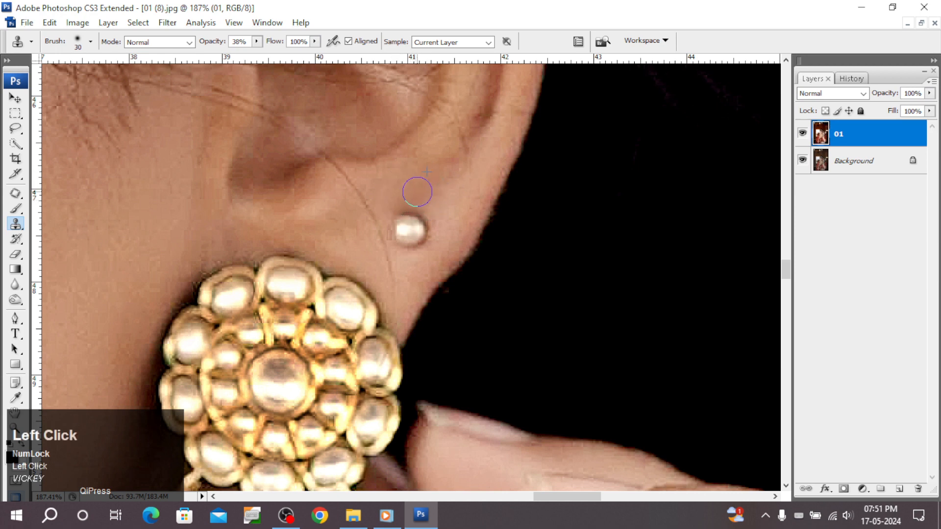
alt+click(434, 189)
click(420, 202)
alt+click(461, 151)
mouse_move(466, 139)
mouse_down()
mouse_move(458, 128)
mouse_move(465, 140)
mouse_up()
right_click(448, 163)
click(478, 166)
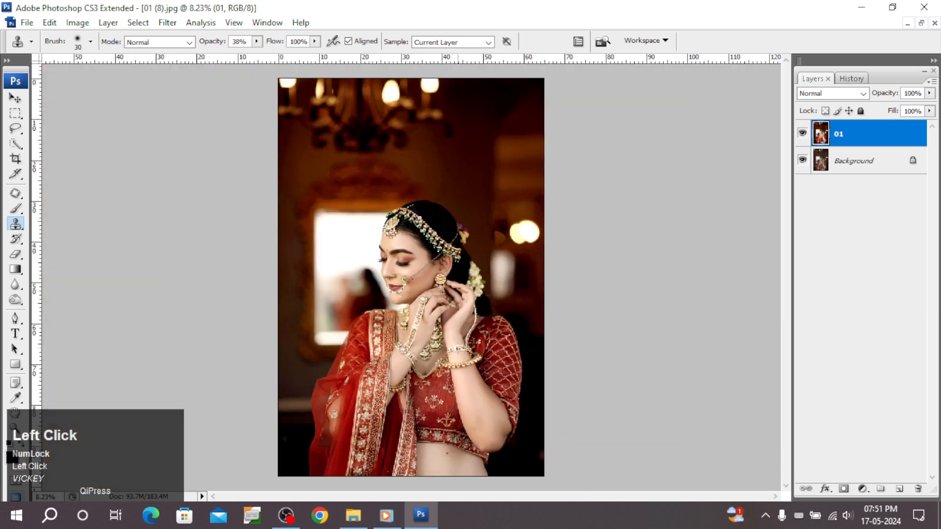
Review the finished portrait against the original by toggling the visibility of layer 01 around the face and hands
key(v)
click(294, 517)
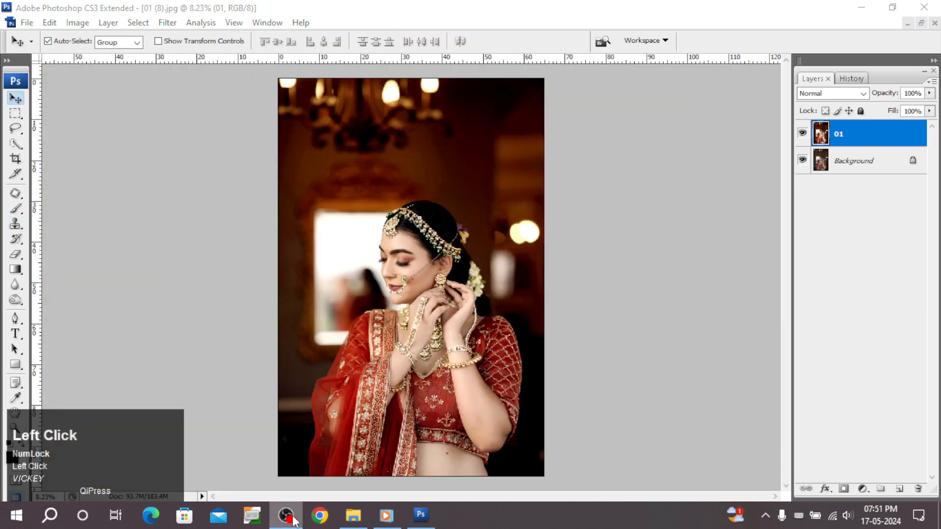
drag(248, 198, 538, 283)
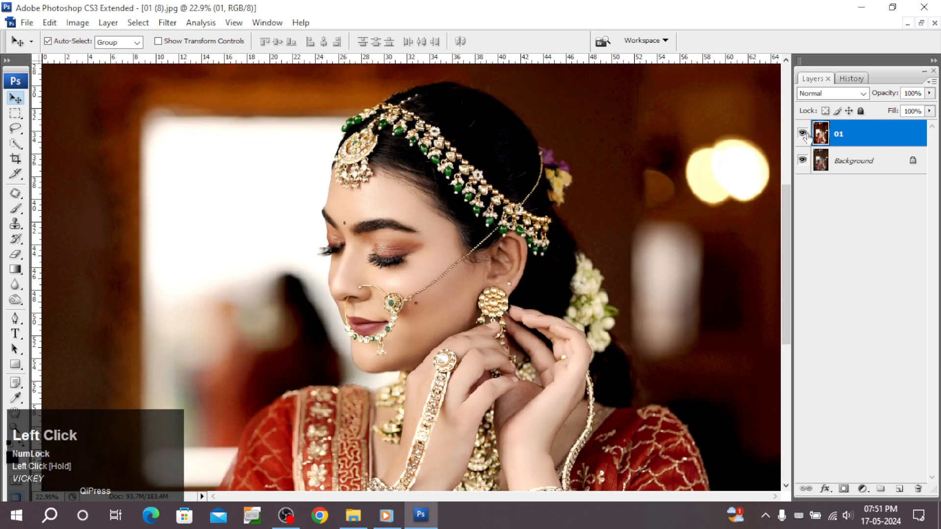
click(803, 133)
click(803, 133)
click(803, 133)
click(803, 134)
click(803, 133)
click(803, 133)
right_click(520, 295)
click(529, 299)
drag(293, 167, 563, 348)
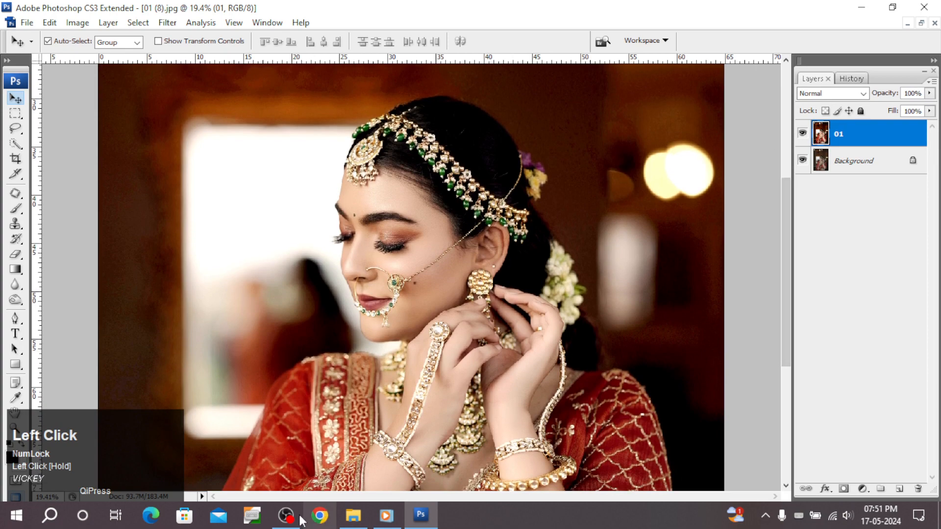